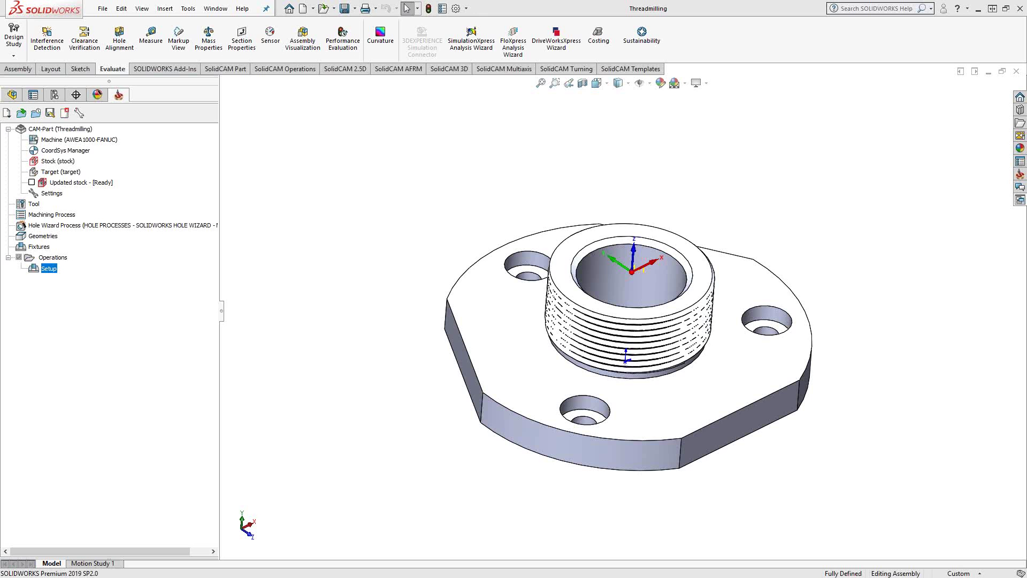
- Add Thread Milling operation THM_drill with new drill geometry at the 60 mm bore centre (0,0)
right_click(43, 270)
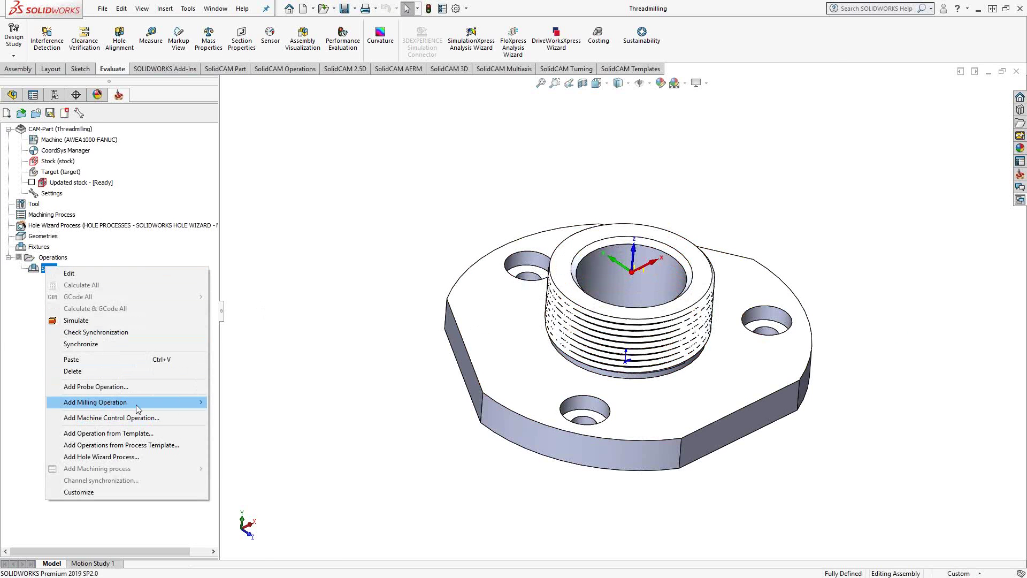
mouse_move(136, 402)
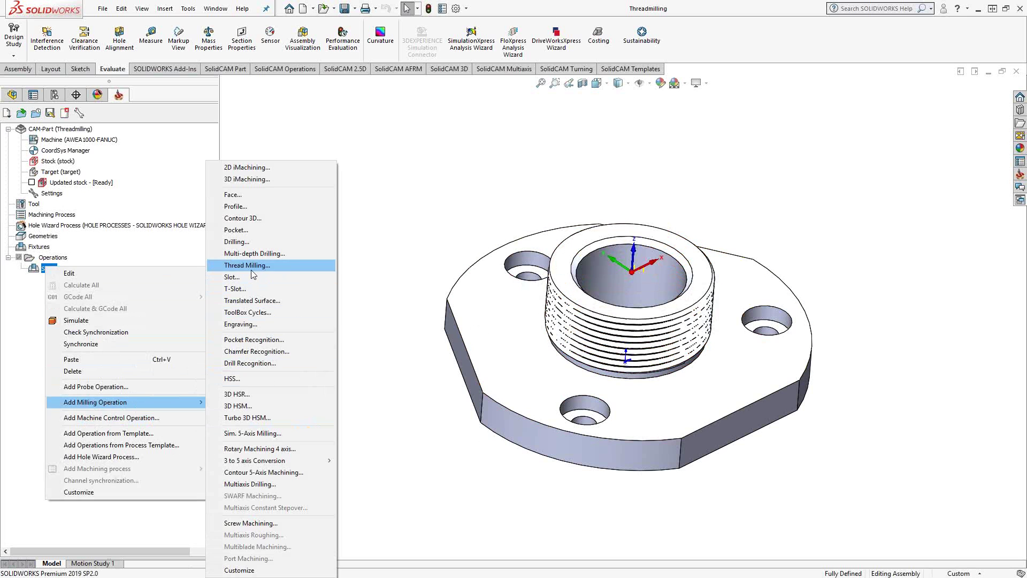
click(252, 266)
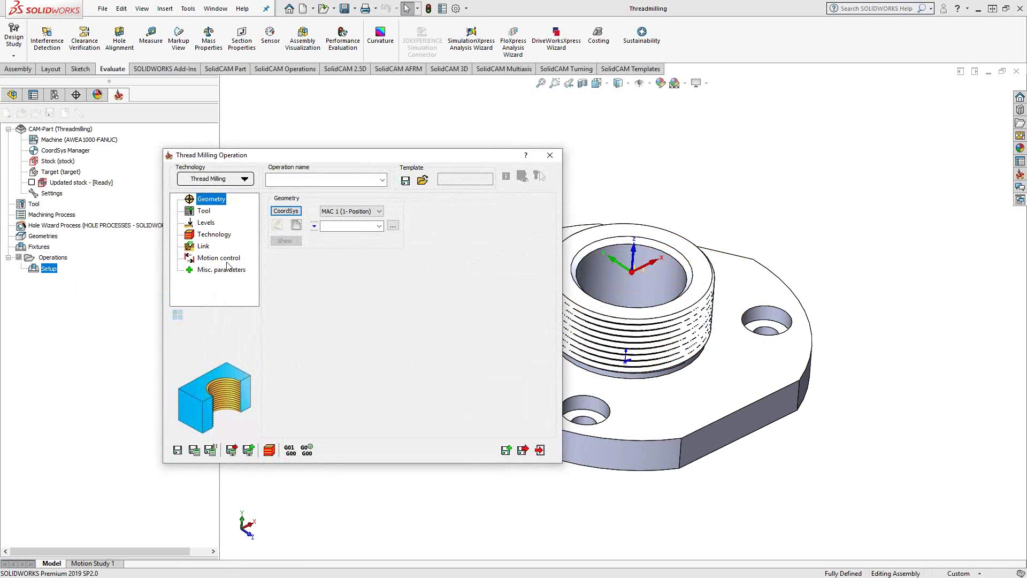
click(297, 229)
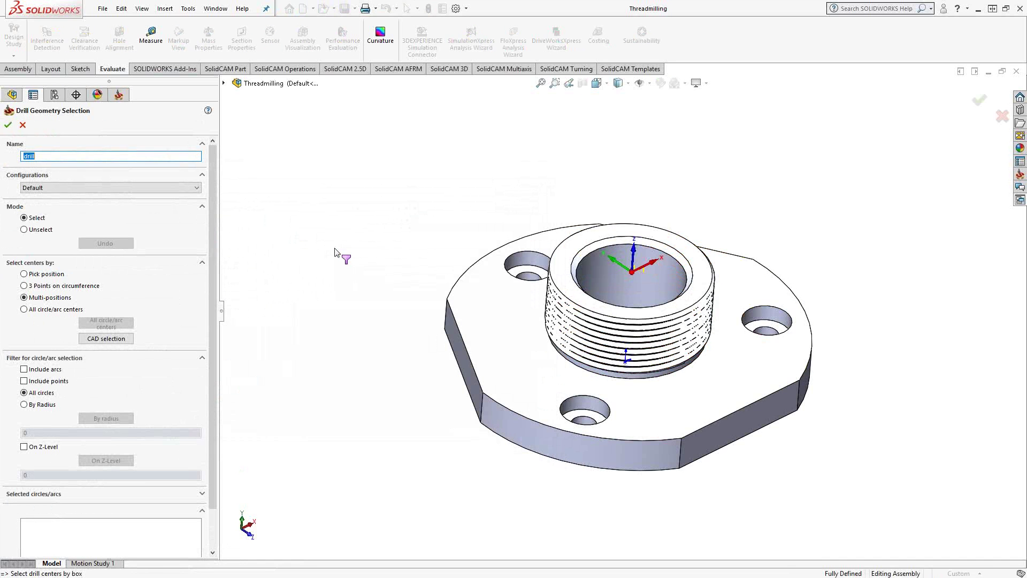
click(647, 290)
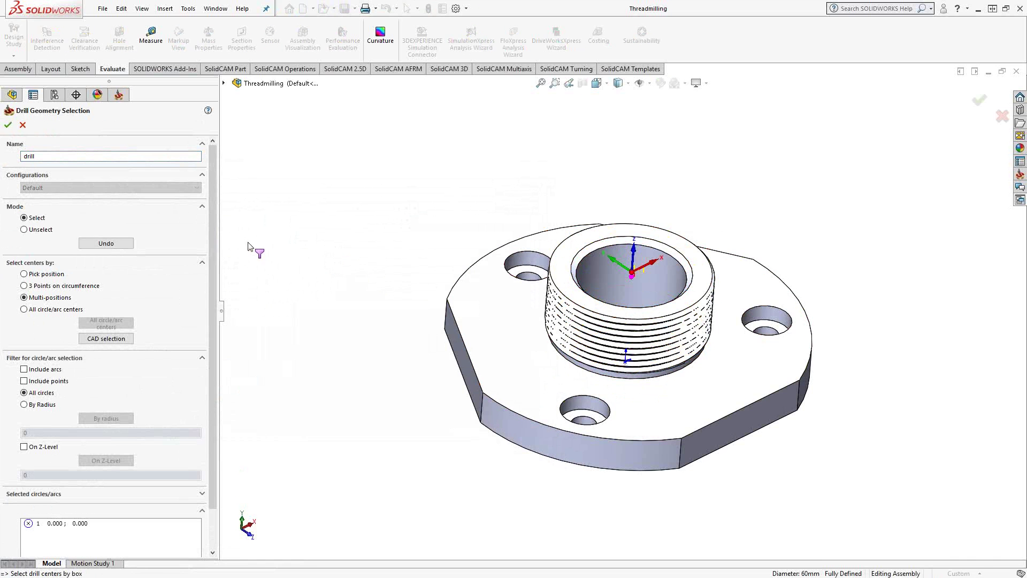
click(8, 127)
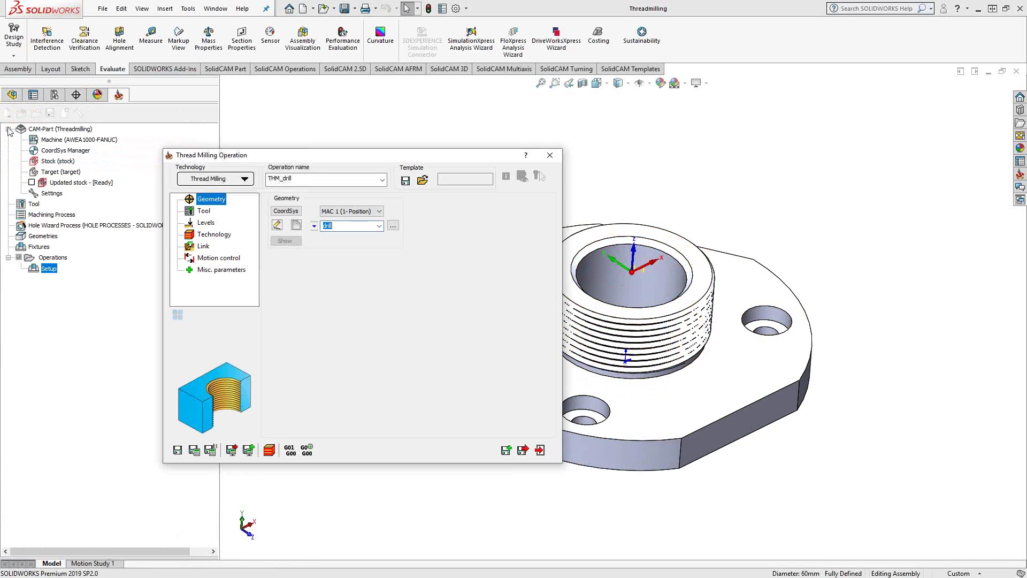
- Review tool 1's teeth count and Metric (ISO) standard, then select tool 1, the M64x4 thread mill
click(209, 214)
click(338, 378)
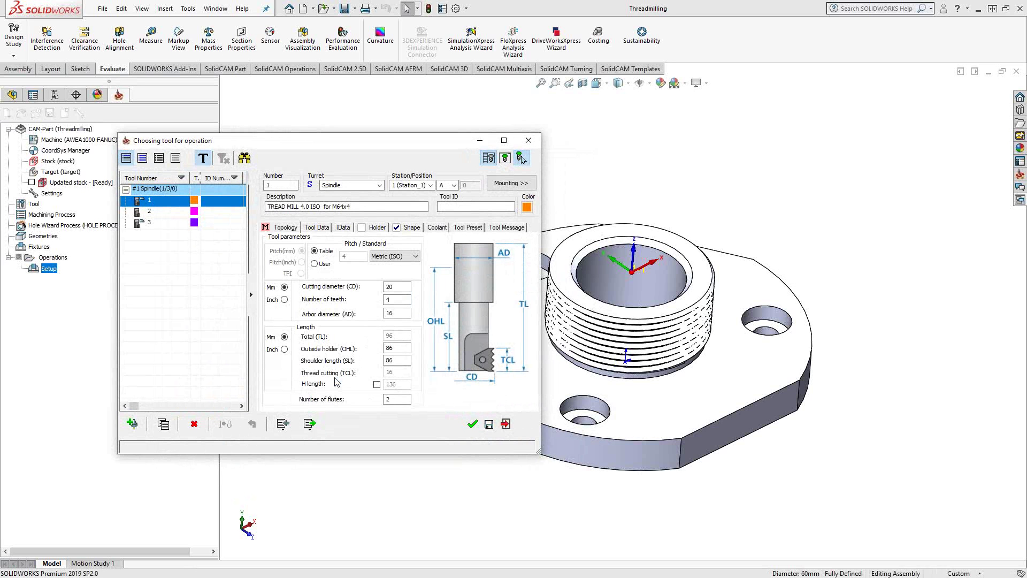
double_click(396, 299)
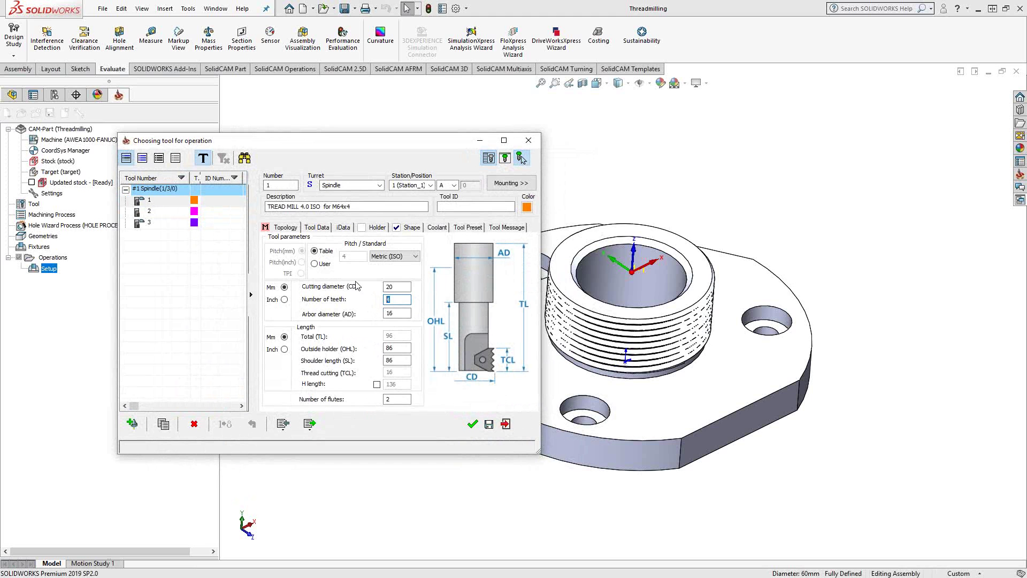
click(415, 257)
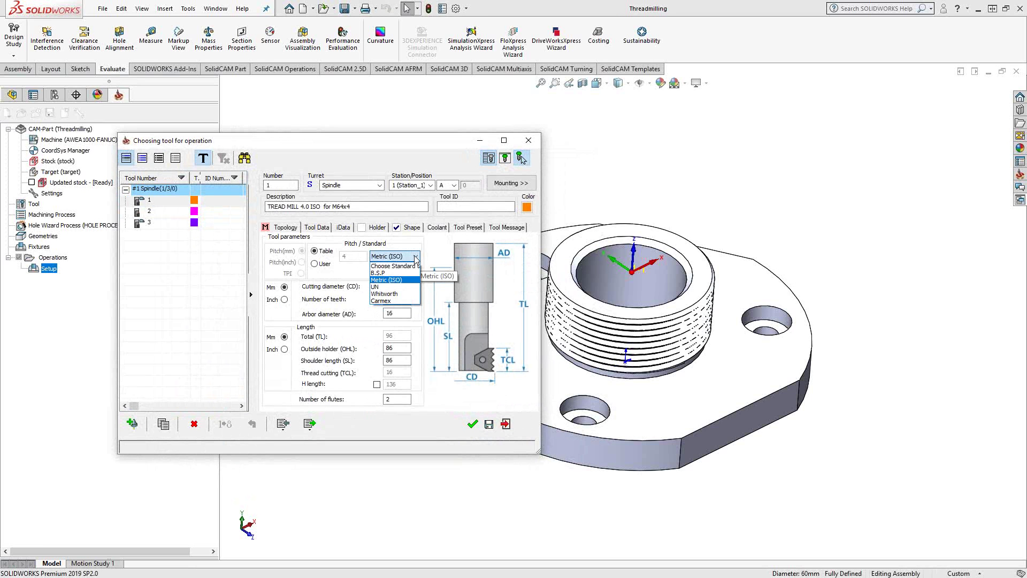
click(416, 258)
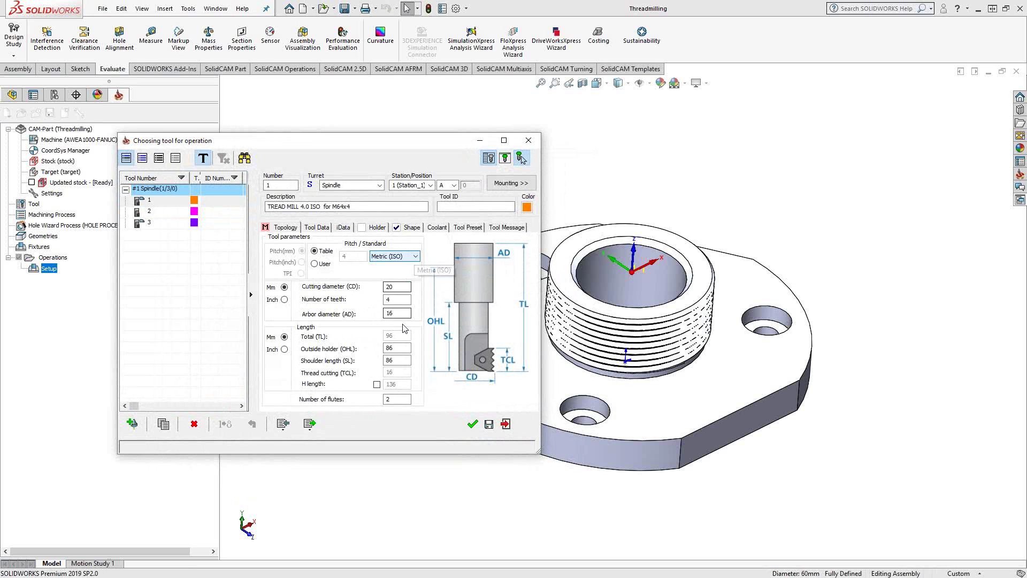
click(167, 202)
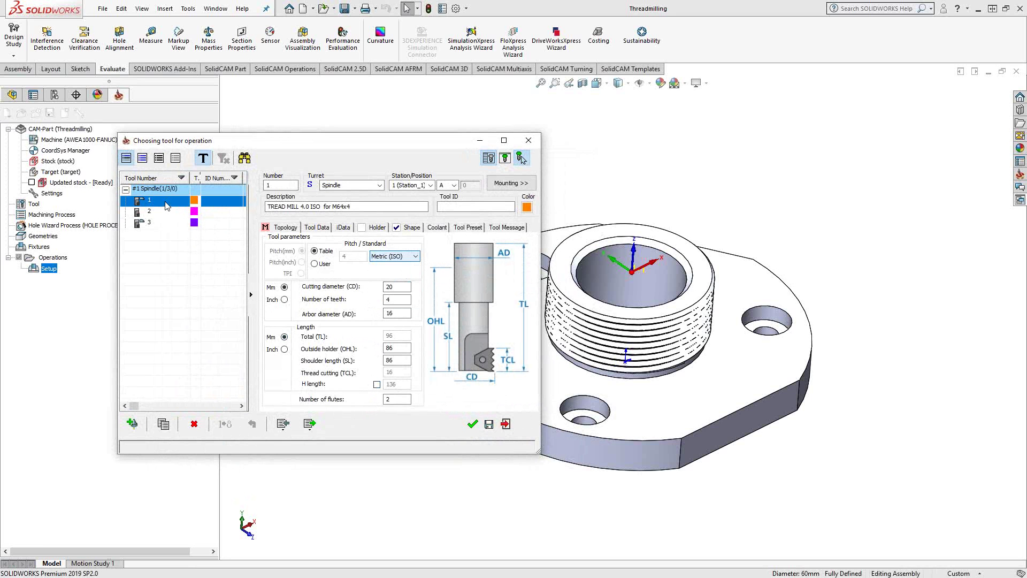
- Preview tool 1's thread mill picture in a rotated 3-D view
click(505, 158)
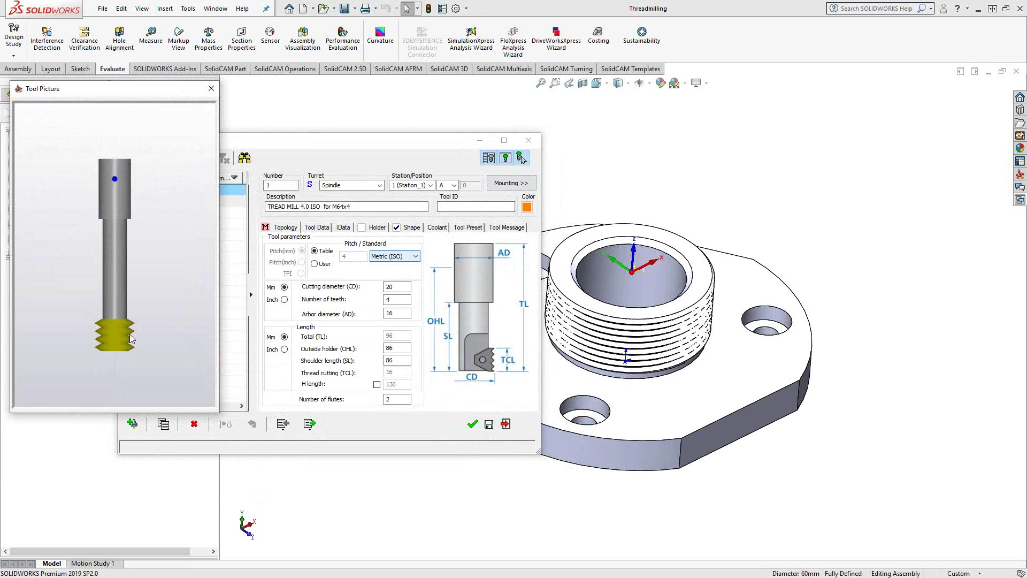
drag(117, 310, 116, 335)
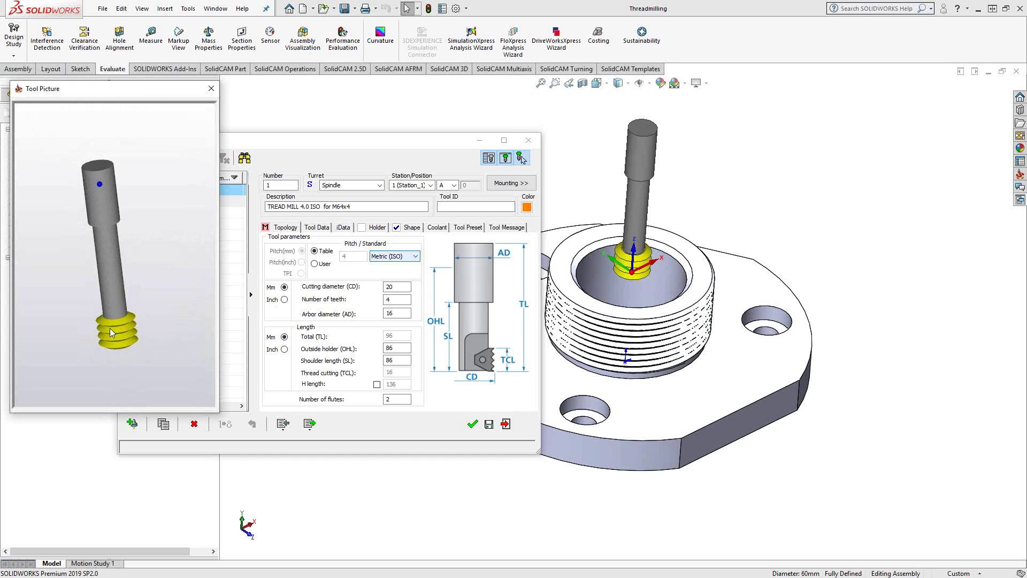
click(211, 88)
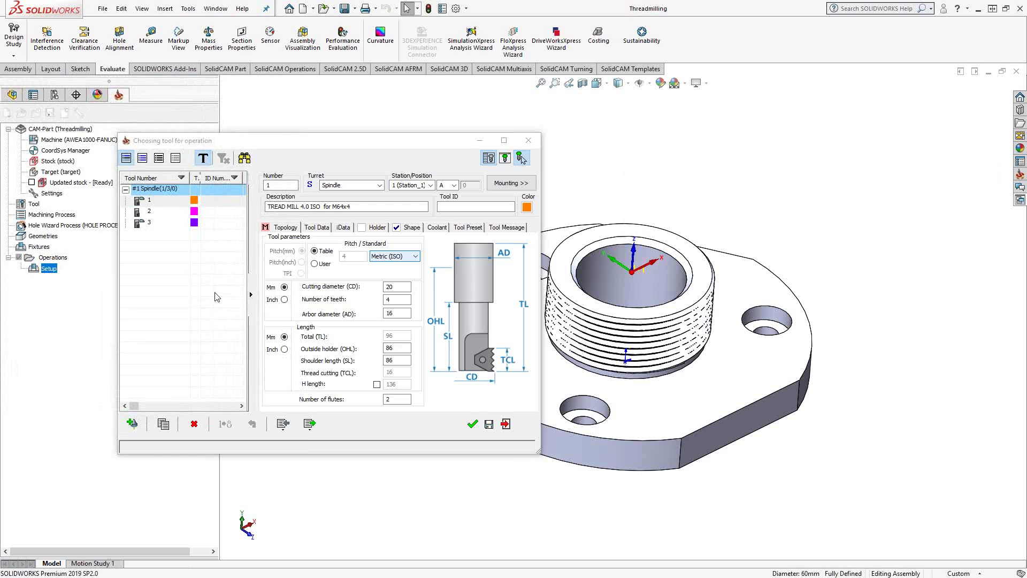
- Add a new thread mill as tool 4 and preview its picture
click(133, 424)
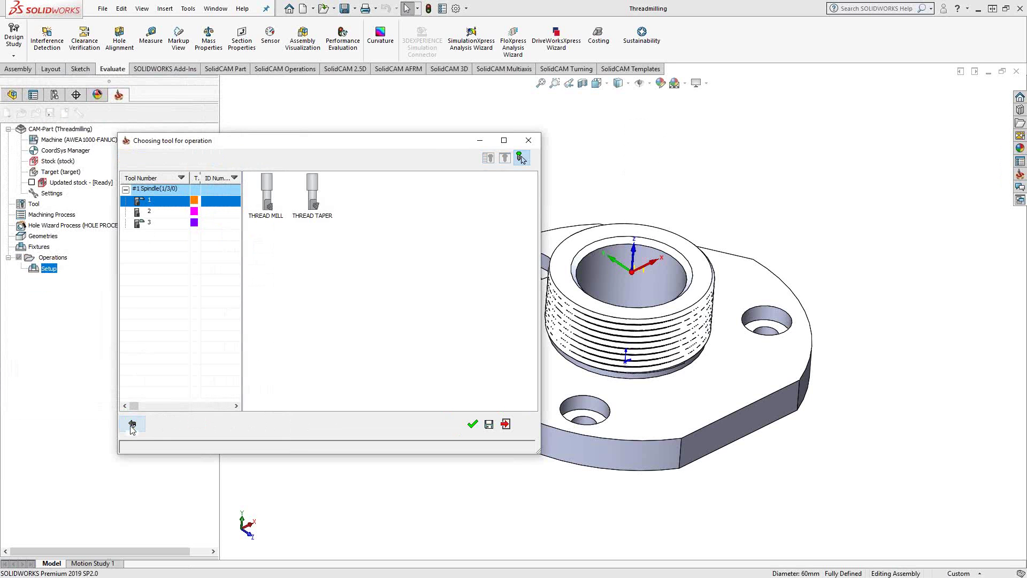
click(266, 206)
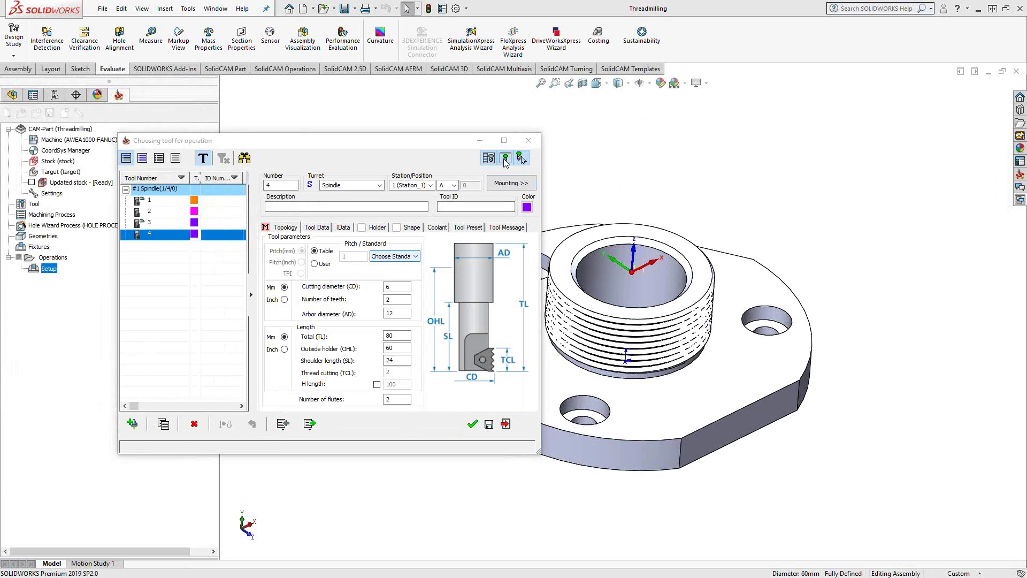
click(505, 159)
scroll(129, 355, up, 3)
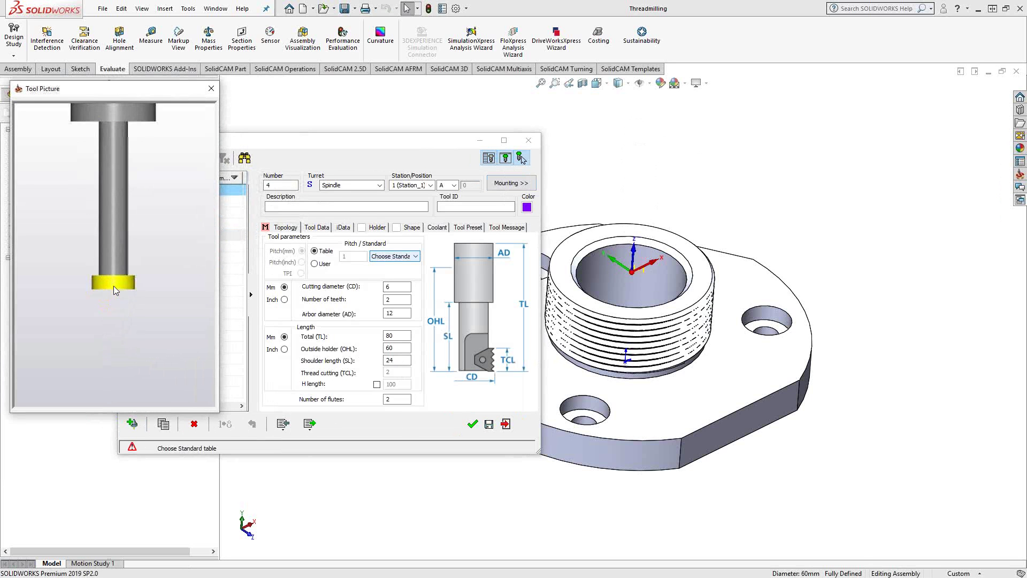
scroll(127, 270, up, 2)
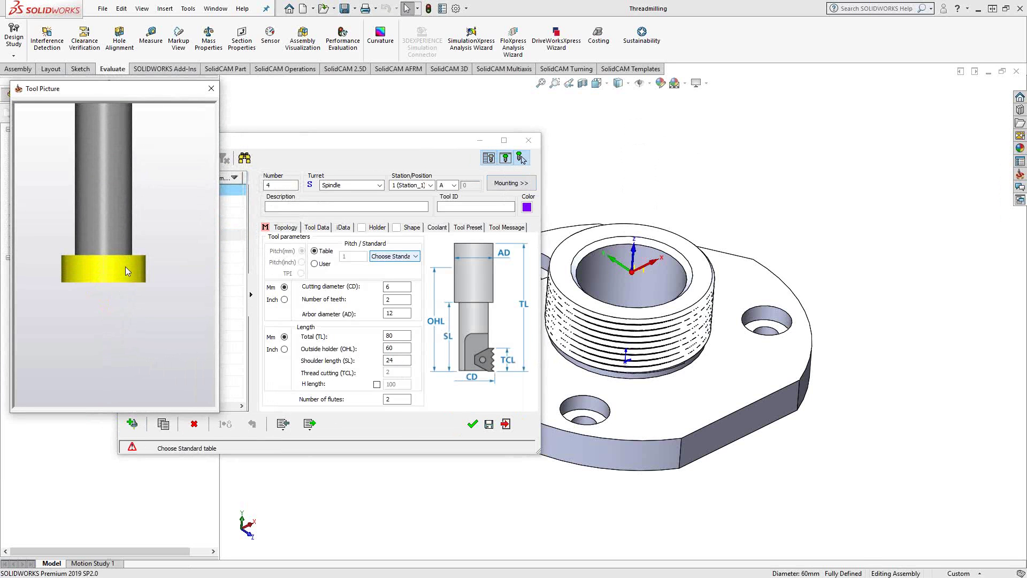
click(211, 88)
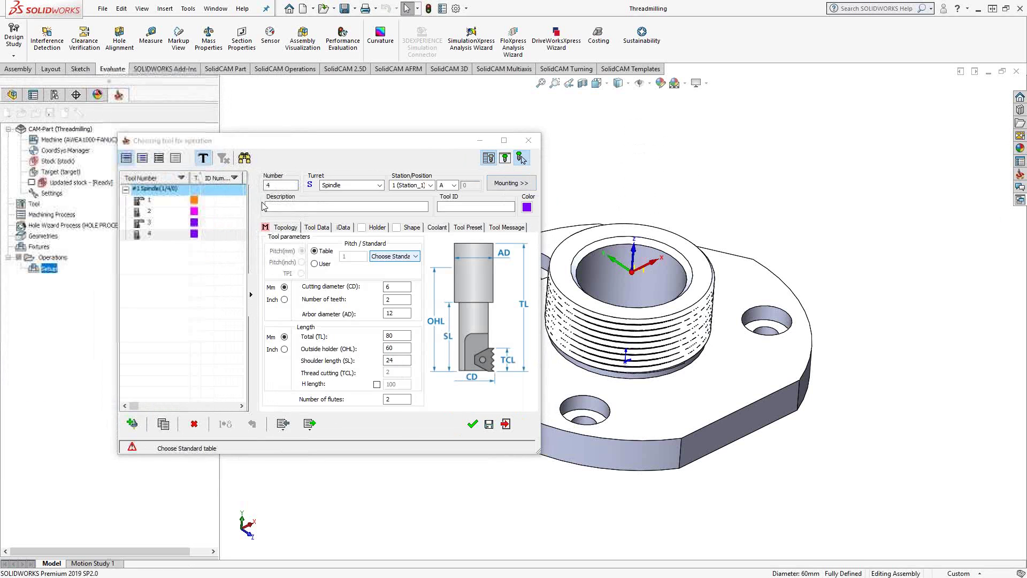
click(163, 204)
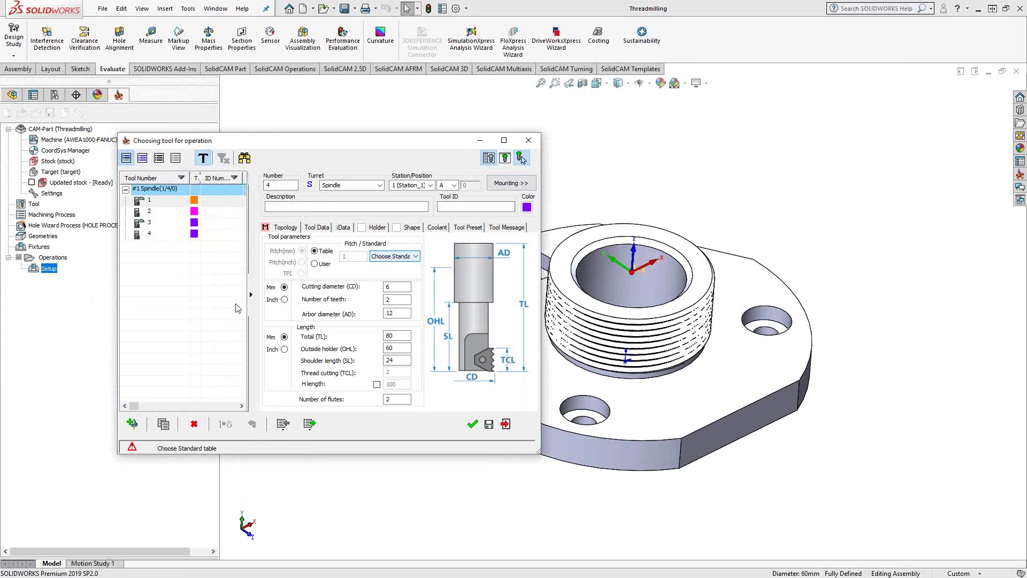
- Delete tool 4 and accept tool 1 for the operation
right_click(154, 234)
click(181, 289)
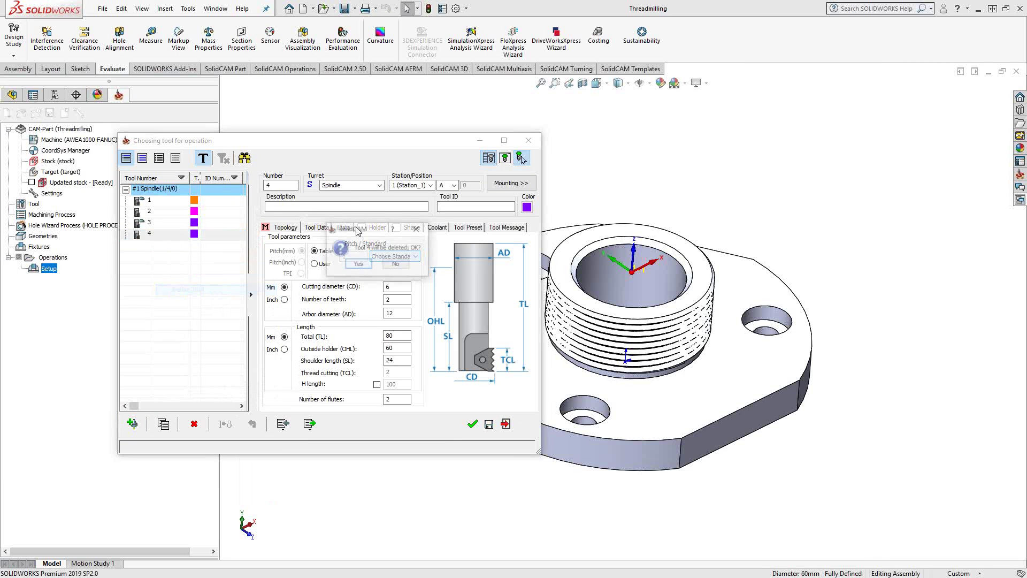
click(358, 264)
click(156, 200)
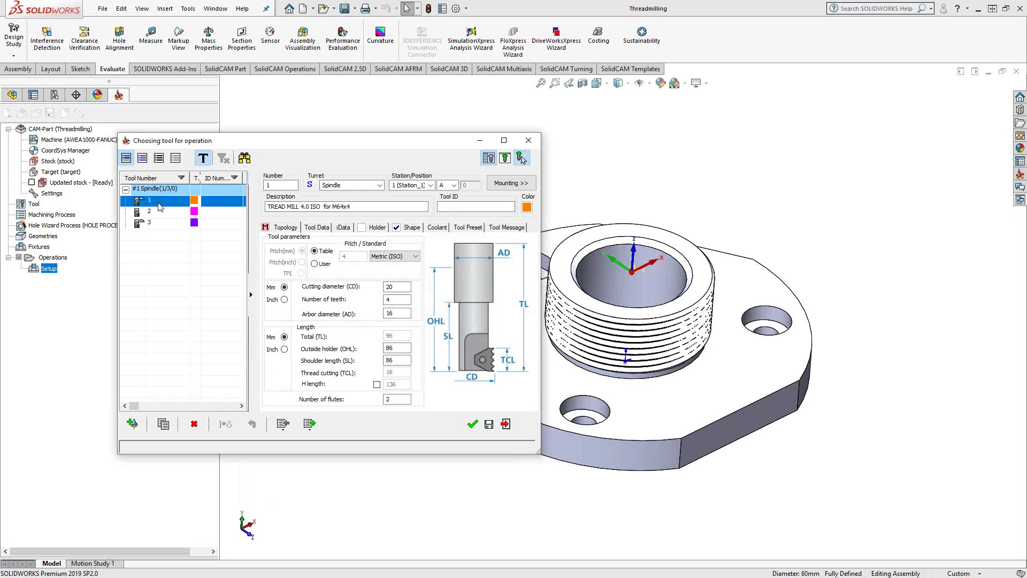
click(472, 424)
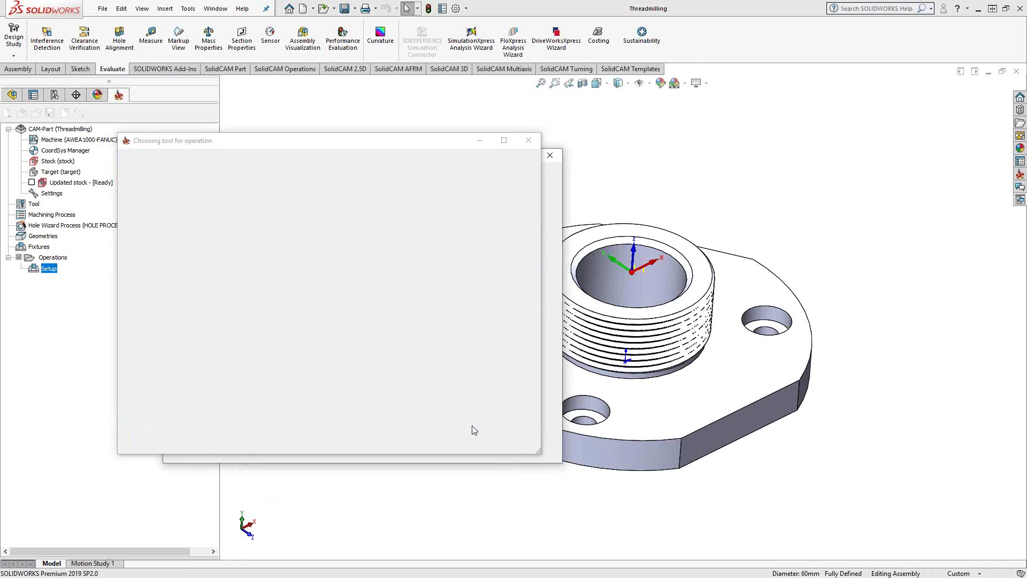
- Keep milling levels by top of target; set thread depth to the bottom face (60) with delta -4
click(206, 223)
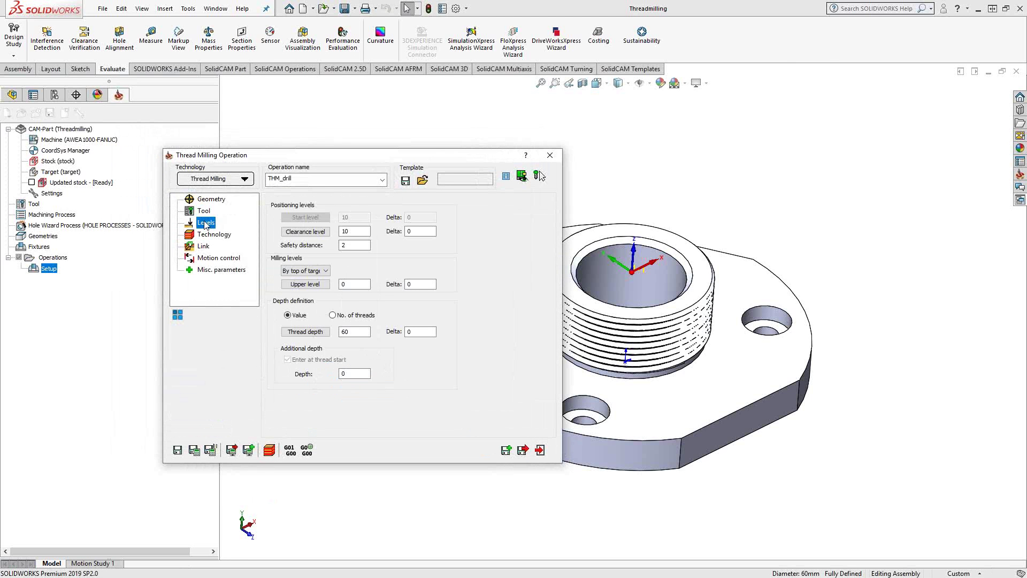
click(325, 270)
click(316, 280)
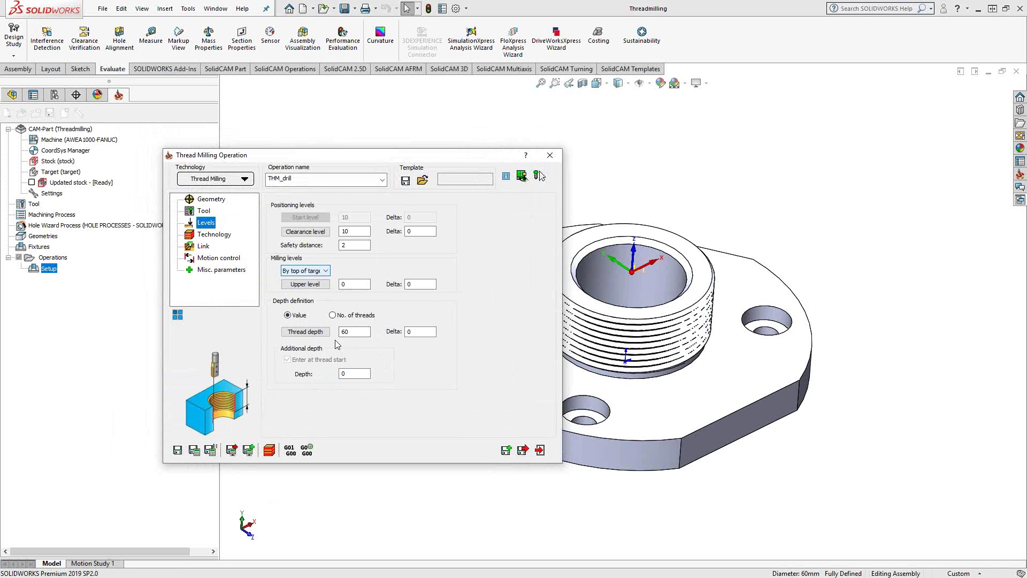
double_click(350, 332)
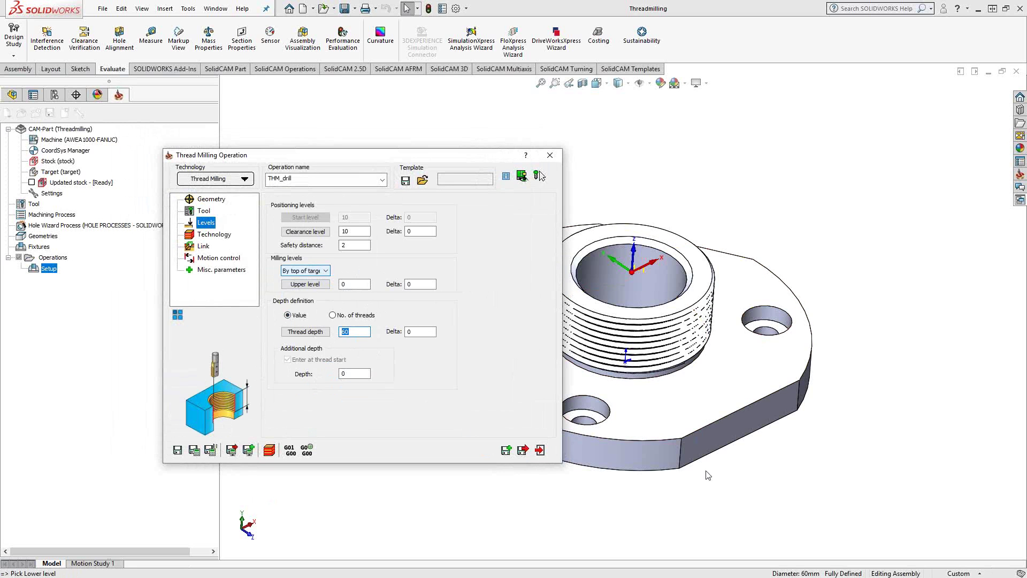
middle_drag(707, 475, 675, 325)
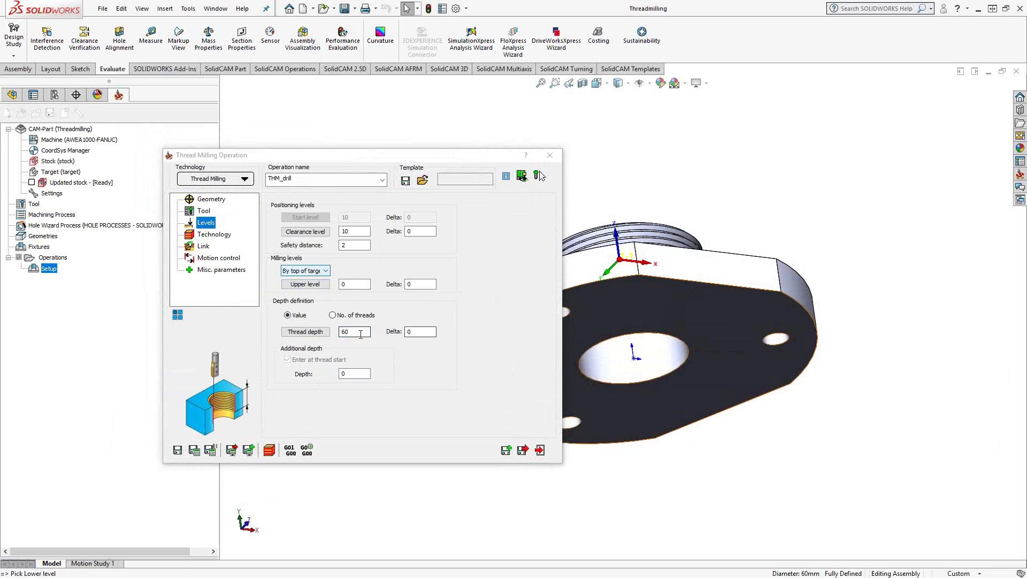
click(496, 353)
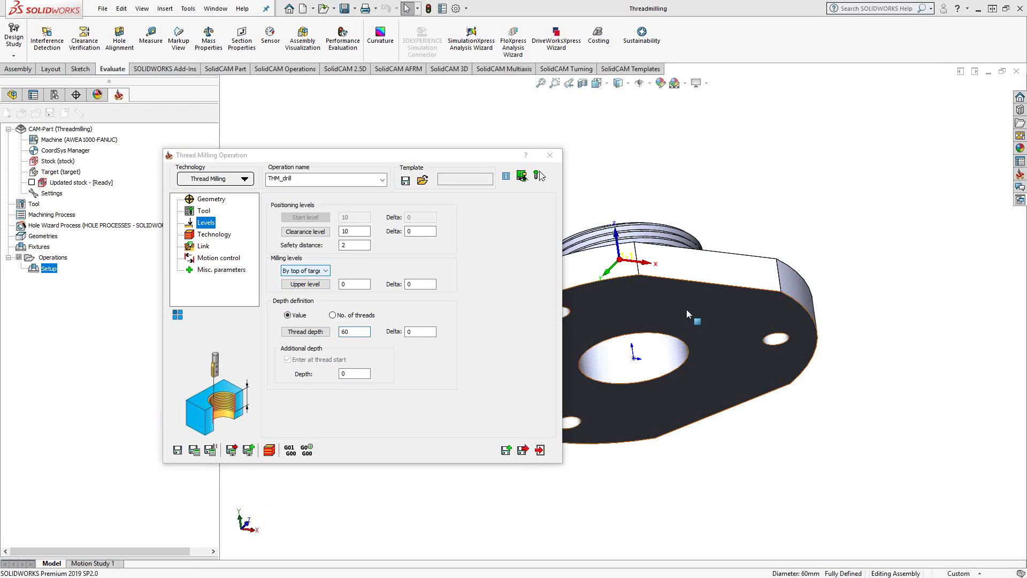
click(686, 308)
click(409, 332)
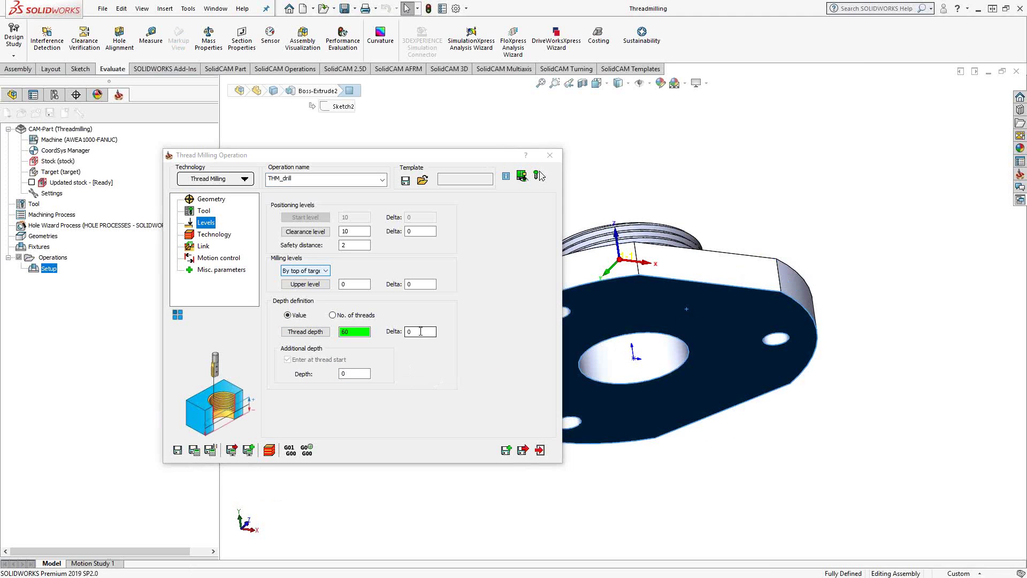
text(-4)
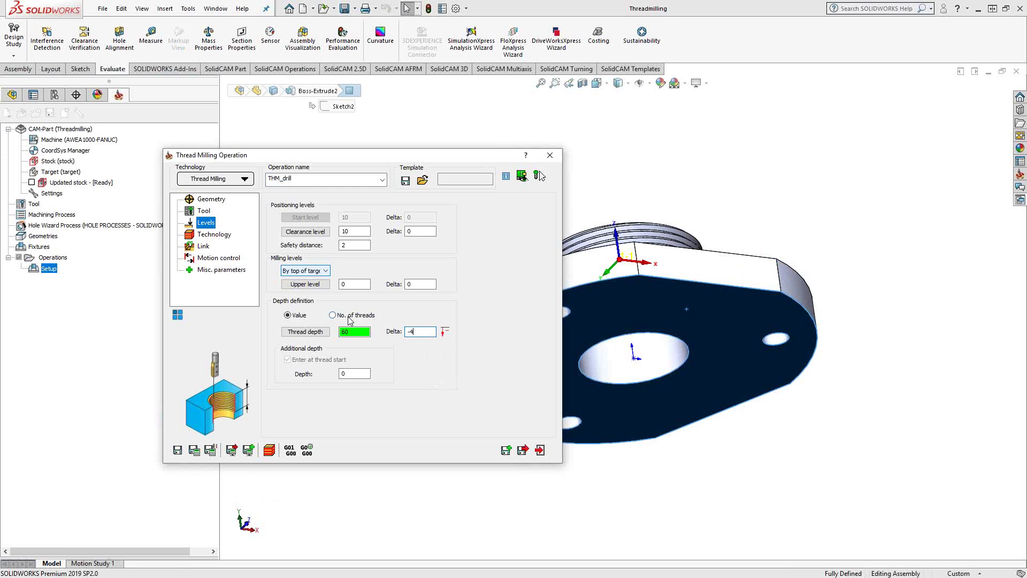
middle_drag(693, 347, 667, 438)
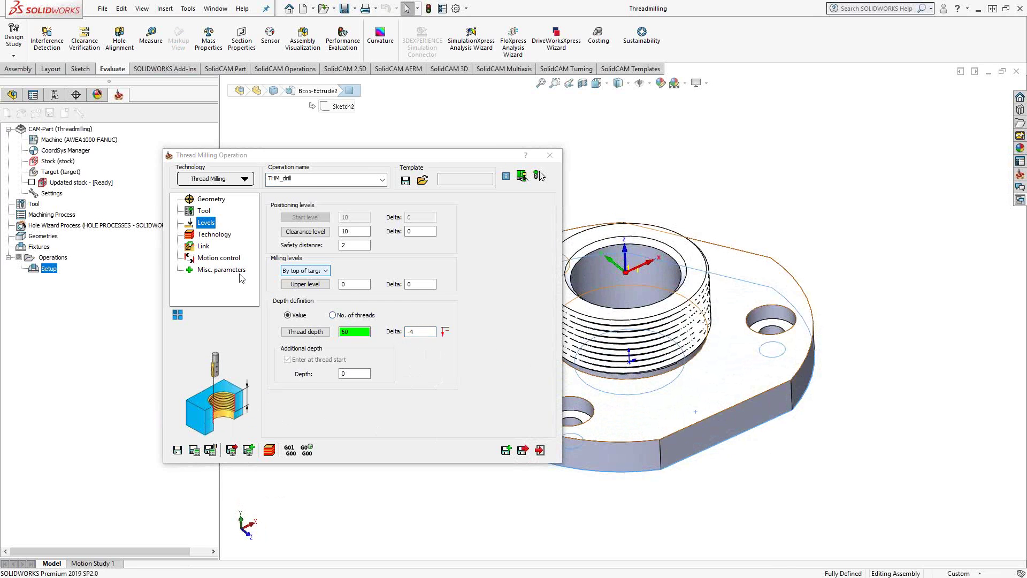
- In Technology, leave roughing off, keep major diameter 64, and cut from top to bottom
click(215, 235)
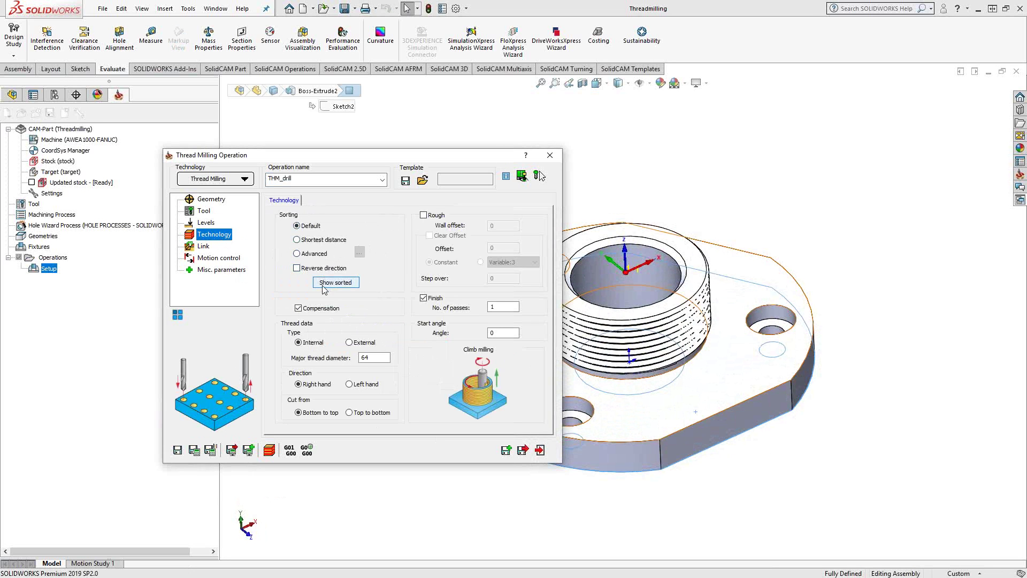
click(423, 216)
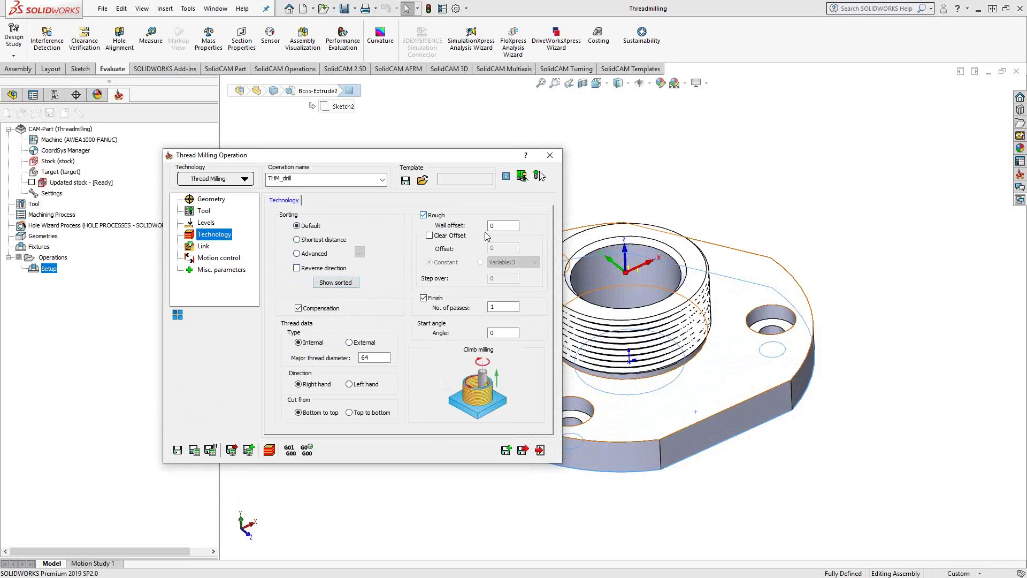
click(430, 236)
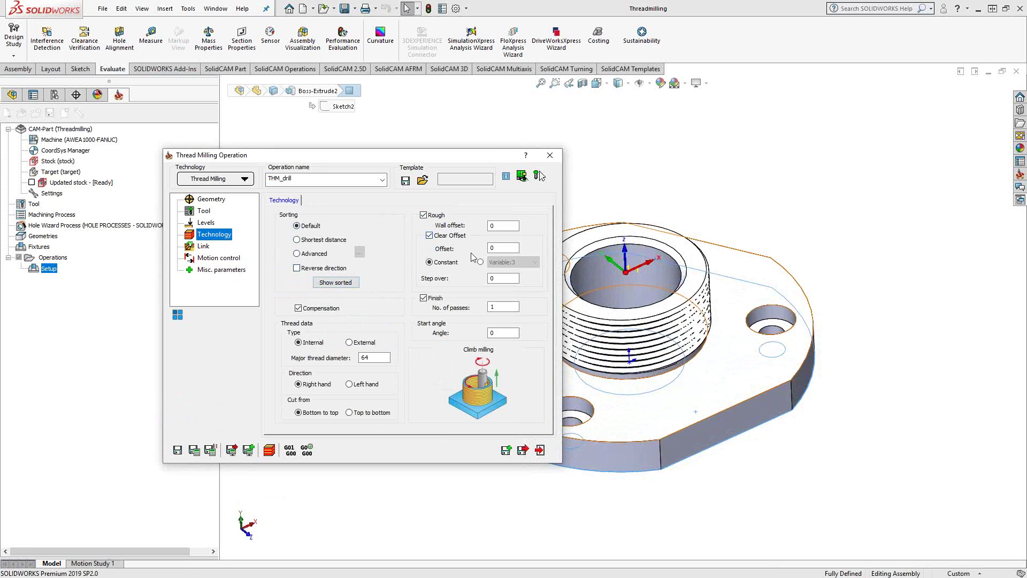
click(423, 215)
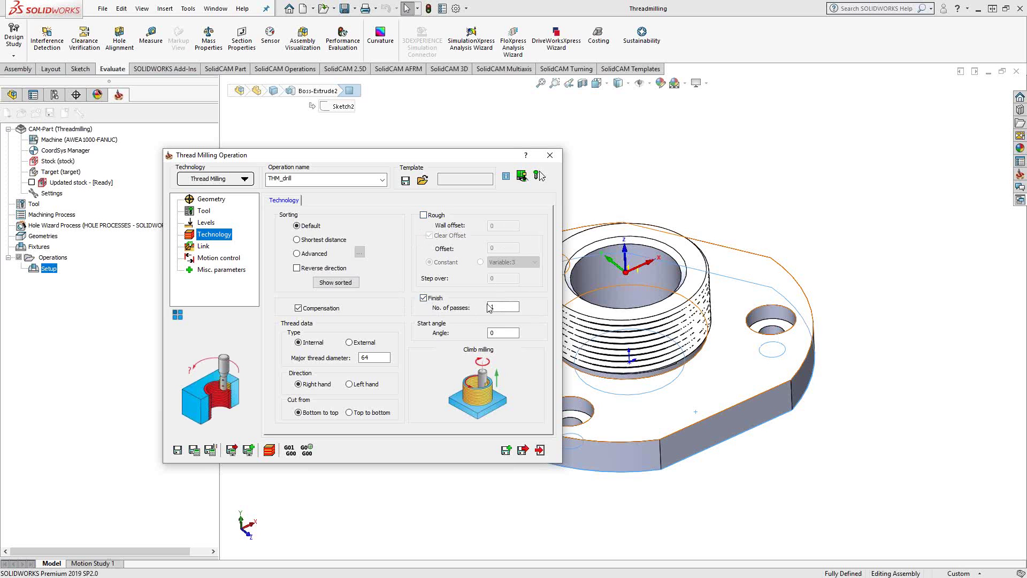
key(Tab)
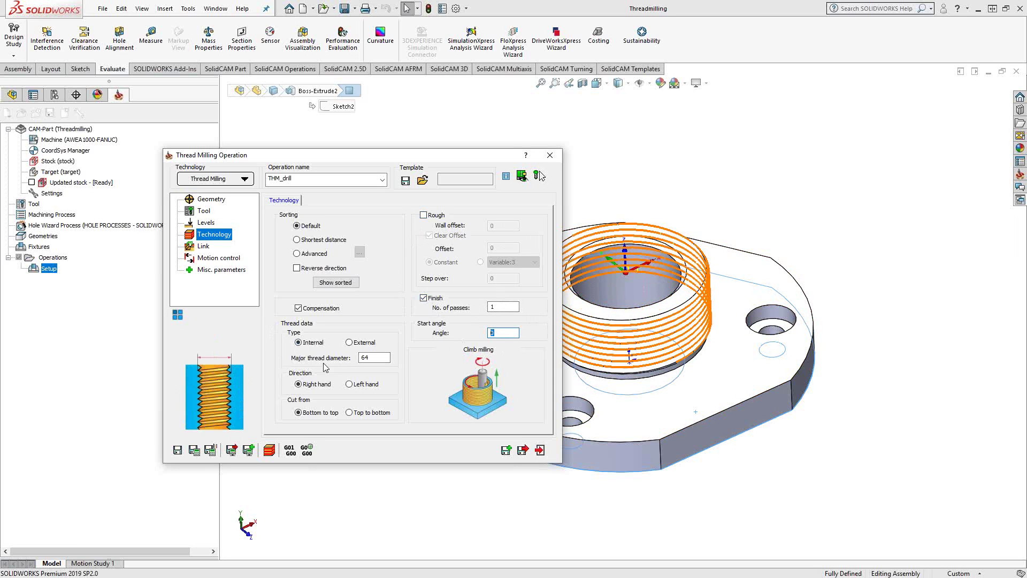
double_click(371, 357)
click(349, 413)
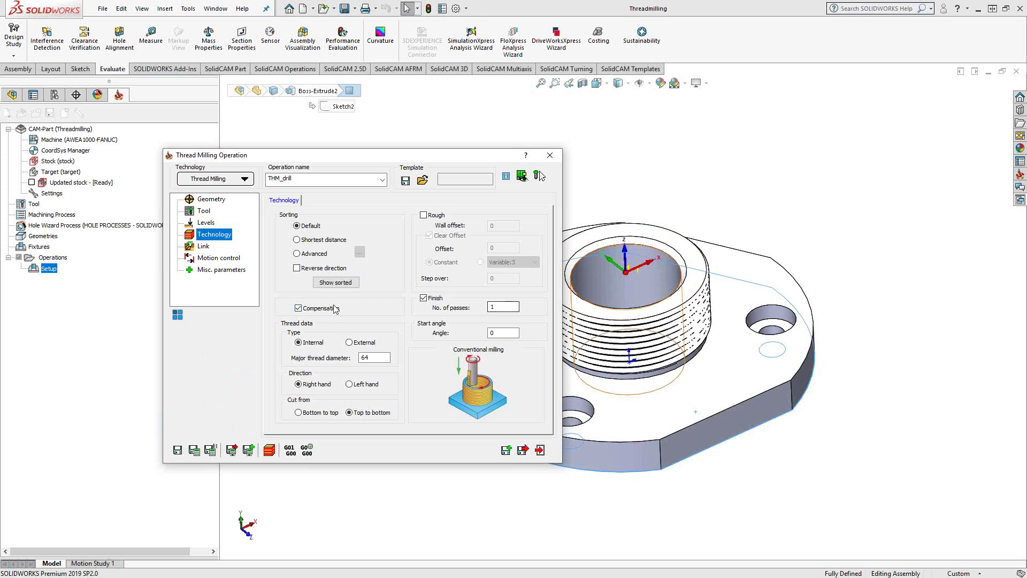
- Keep the lead-in starting from the center and Save & Calculate THM_drill
click(203, 250)
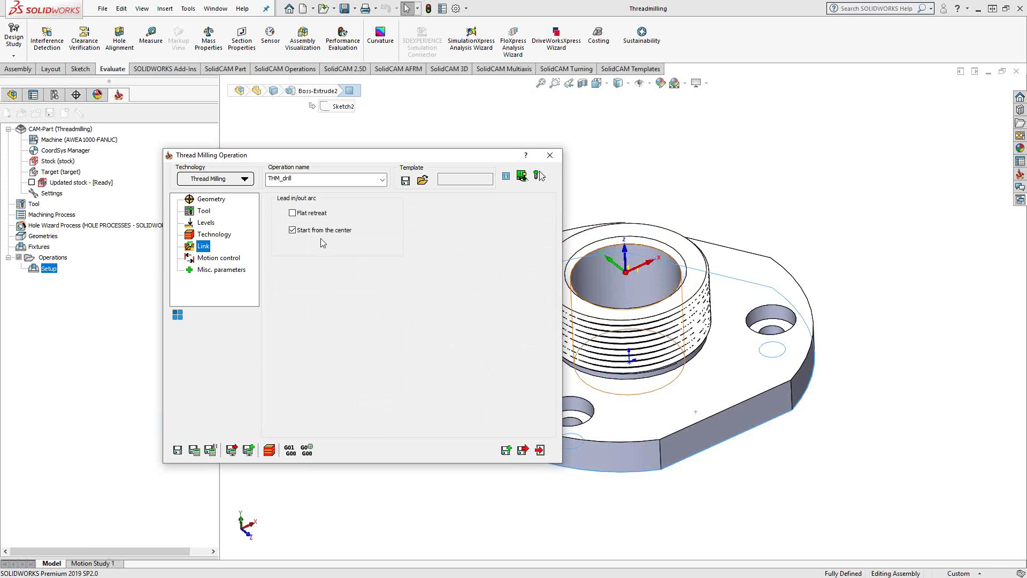
mouse_move(303, 242)
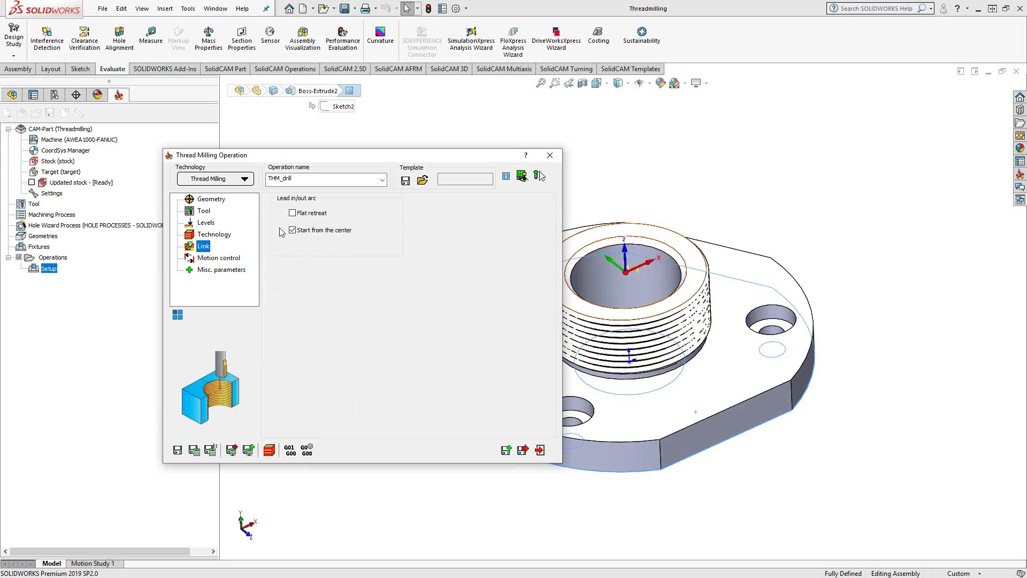
click(293, 231)
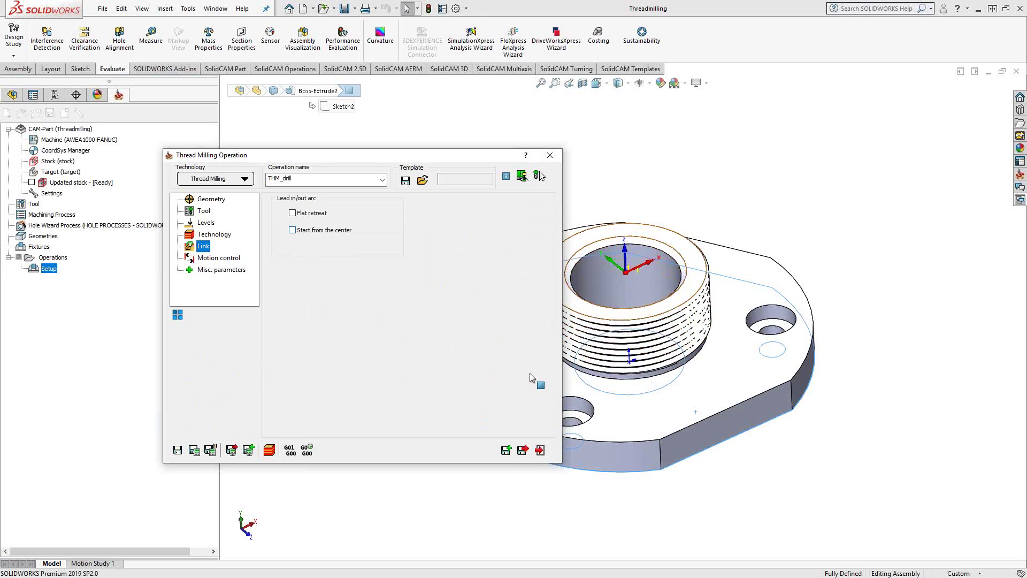
click(293, 231)
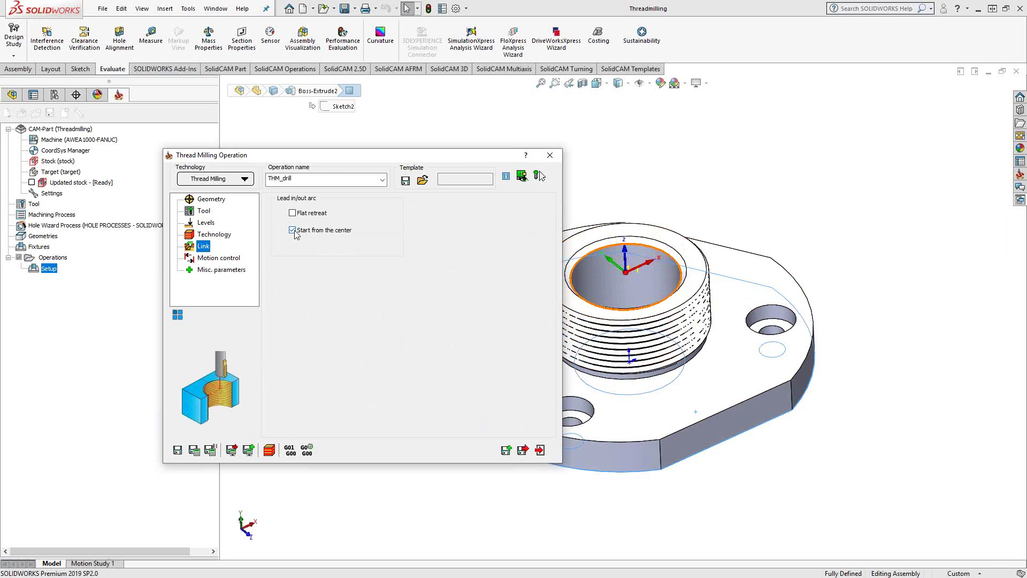
click(194, 451)
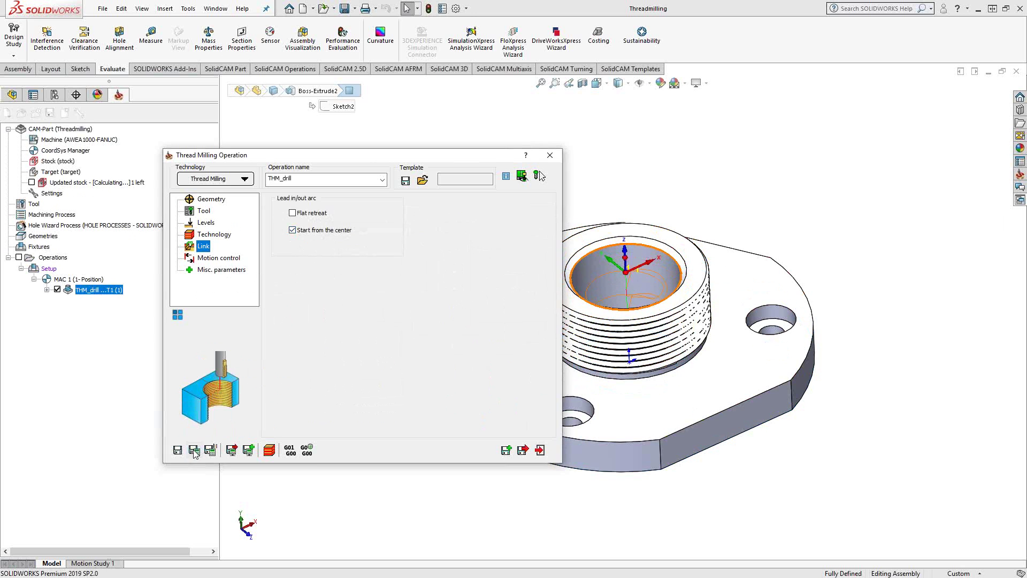
click(539, 450)
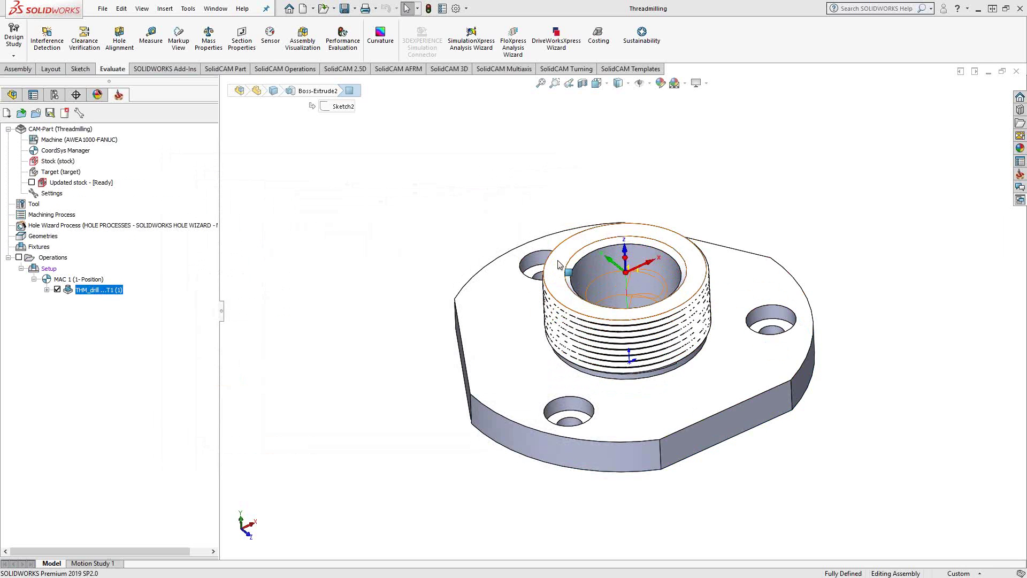
right_click(557, 259)
click(616, 222)
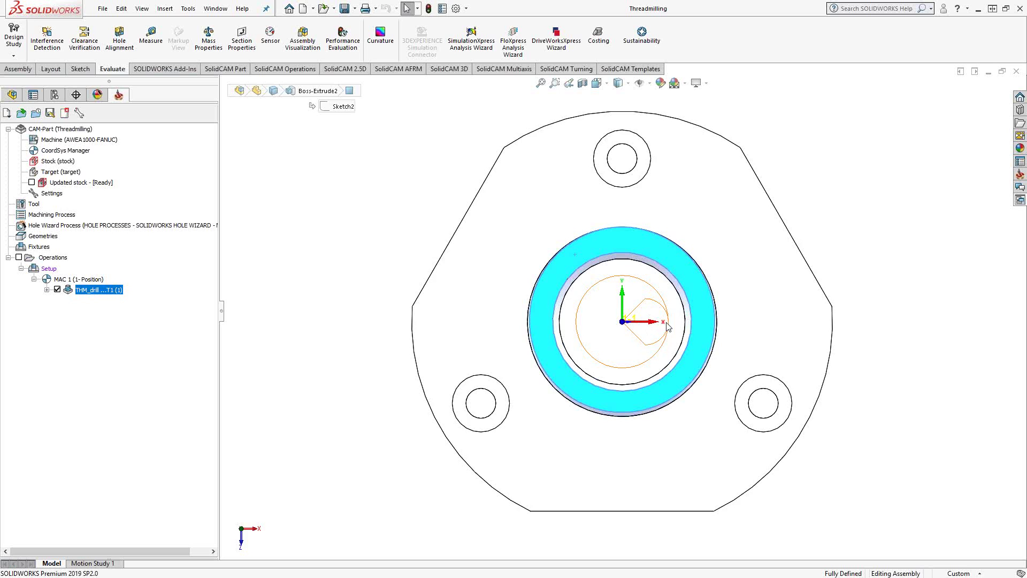
key(ctrl+7)
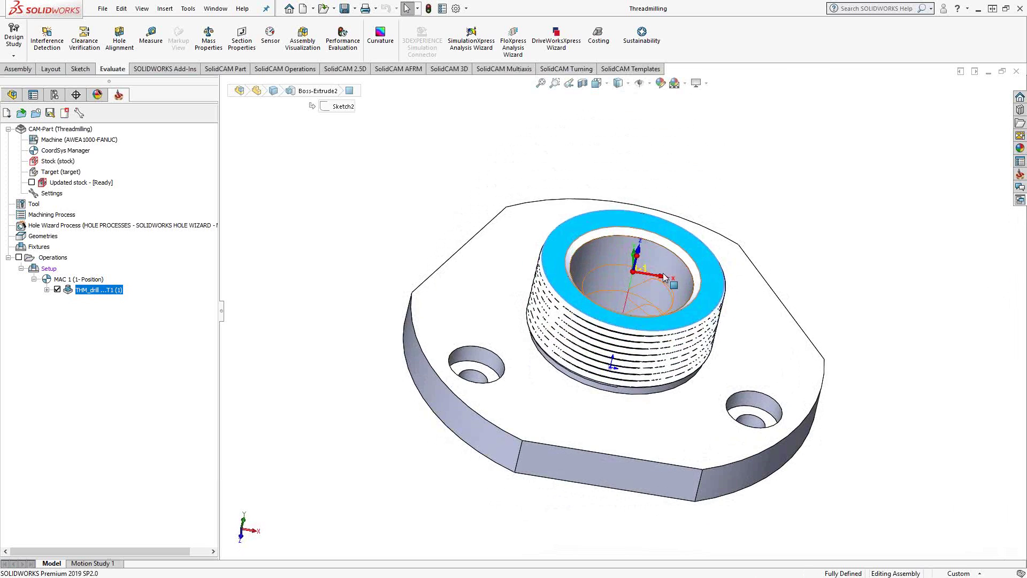
scroll(664, 277, down, 4)
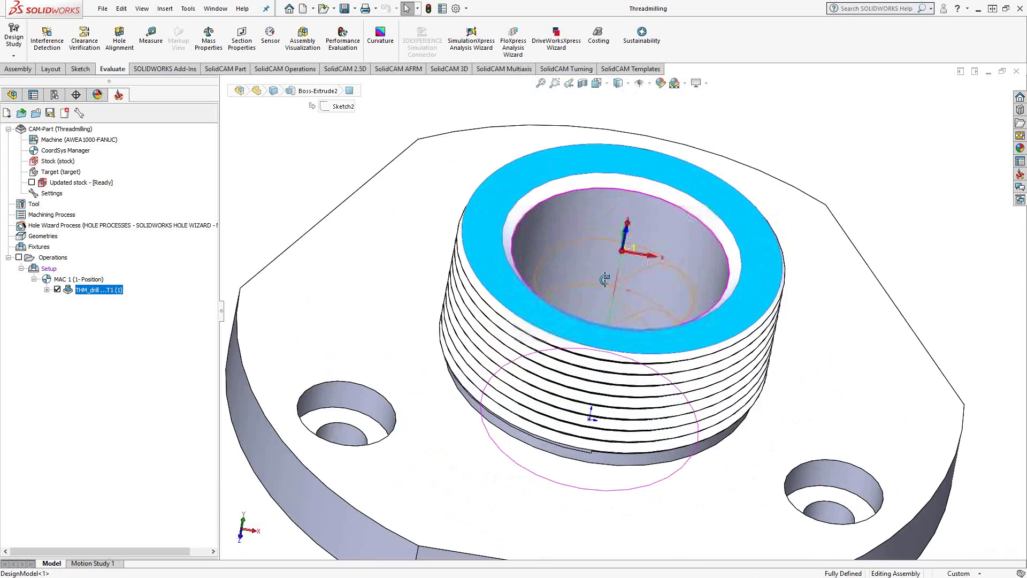
middle_drag(605, 279, 669, 280)
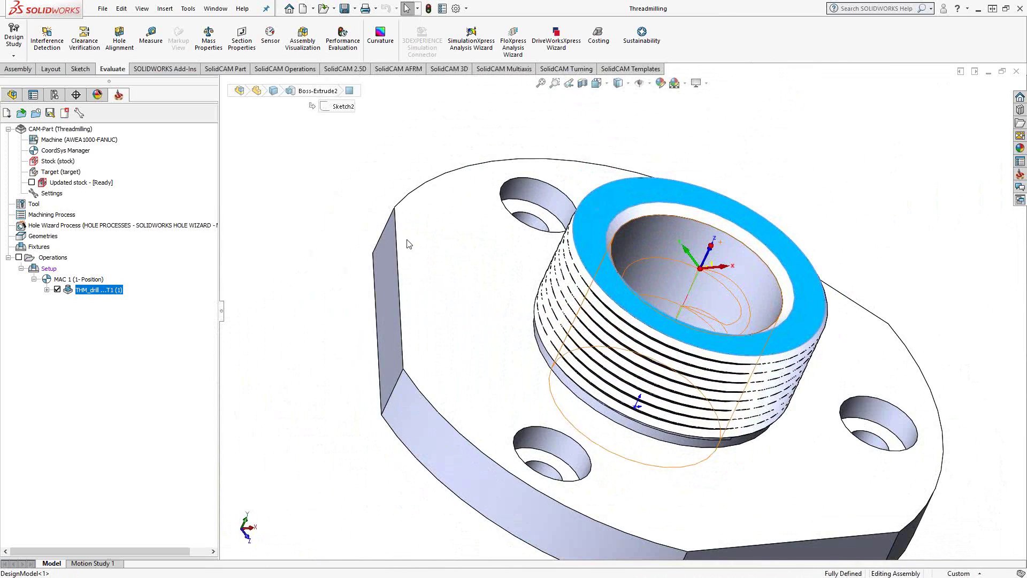
click(34, 204)
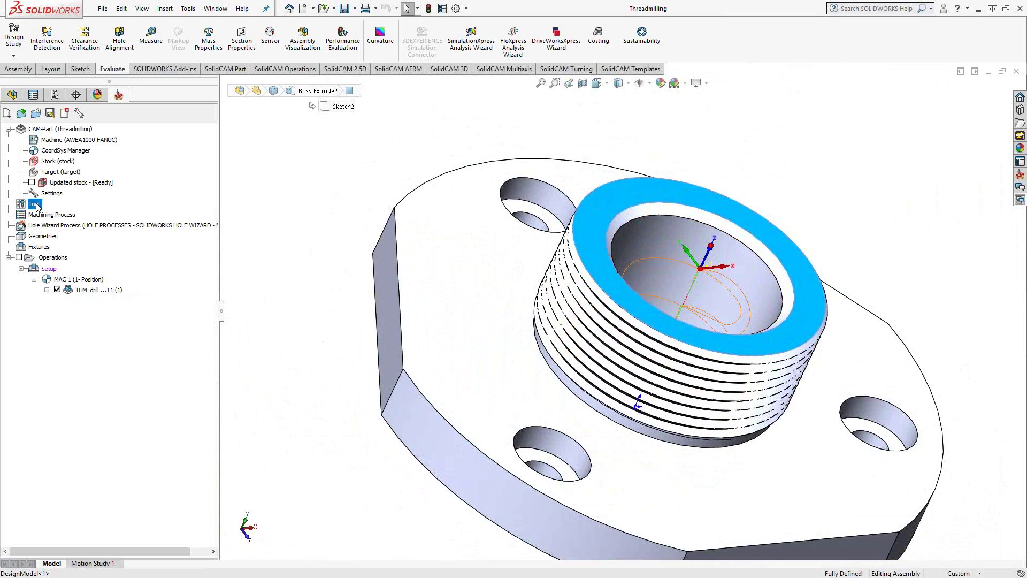
- Review tool 1's teeth in the Part Tool Table, close it, and orbit toward the threaded boss
double_click(36, 205)
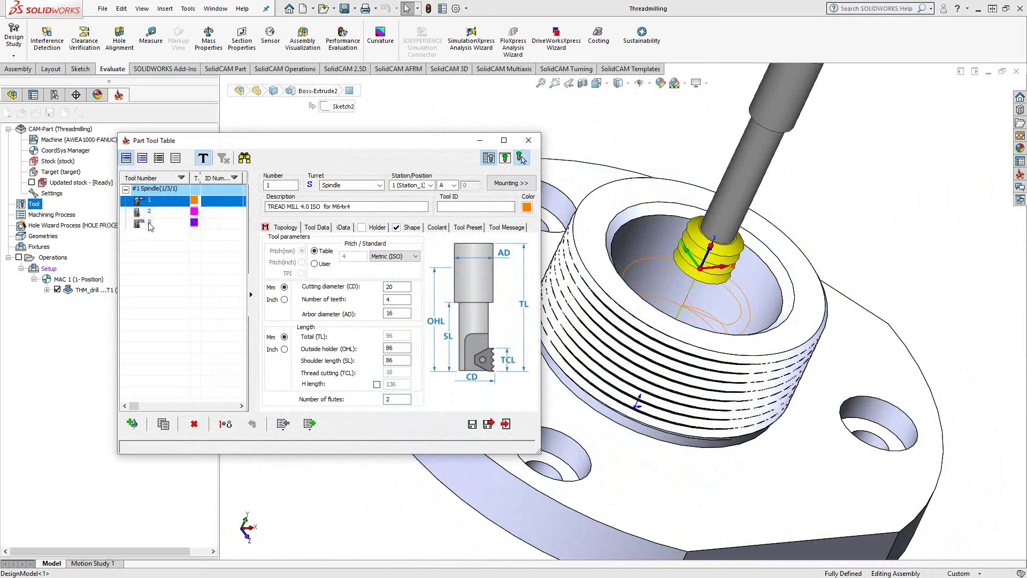
click(398, 299)
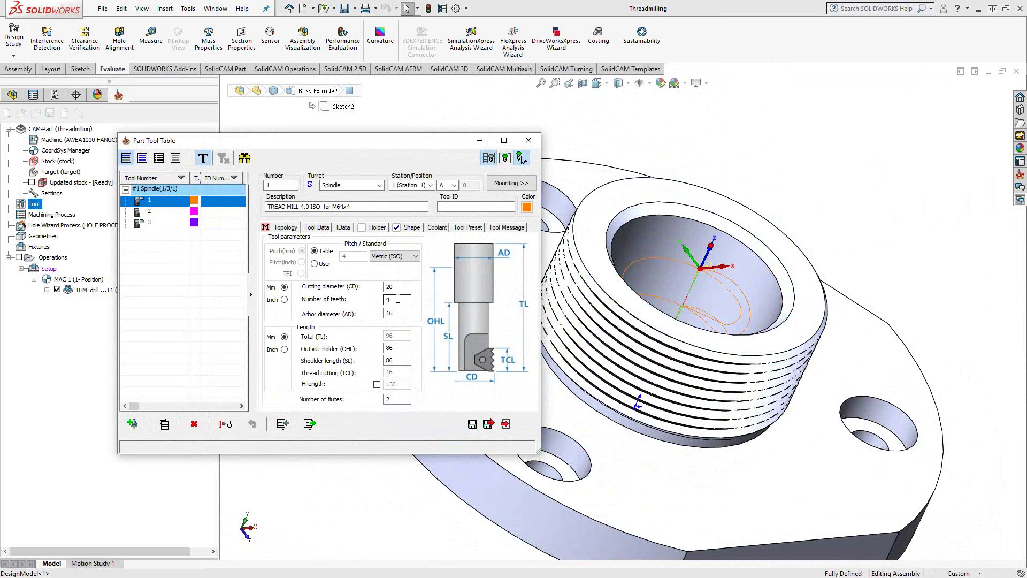
click(508, 427)
middle_drag(508, 426, 636, 332)
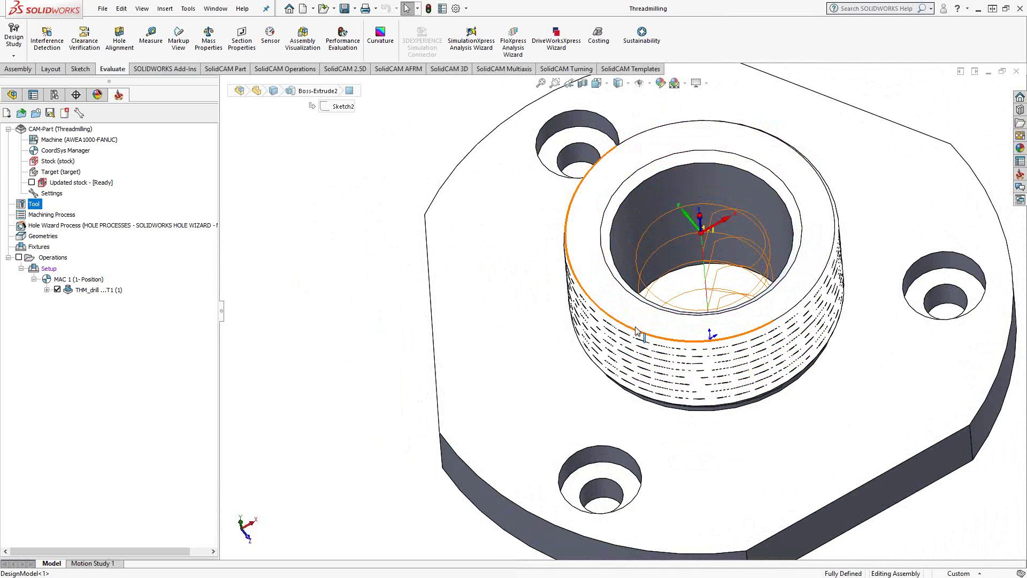
middle_drag(637, 331, 553, 227)
- Hide THM_drill's toolpath and add a new Thread Milling operation using the drill geometry
click(57, 290)
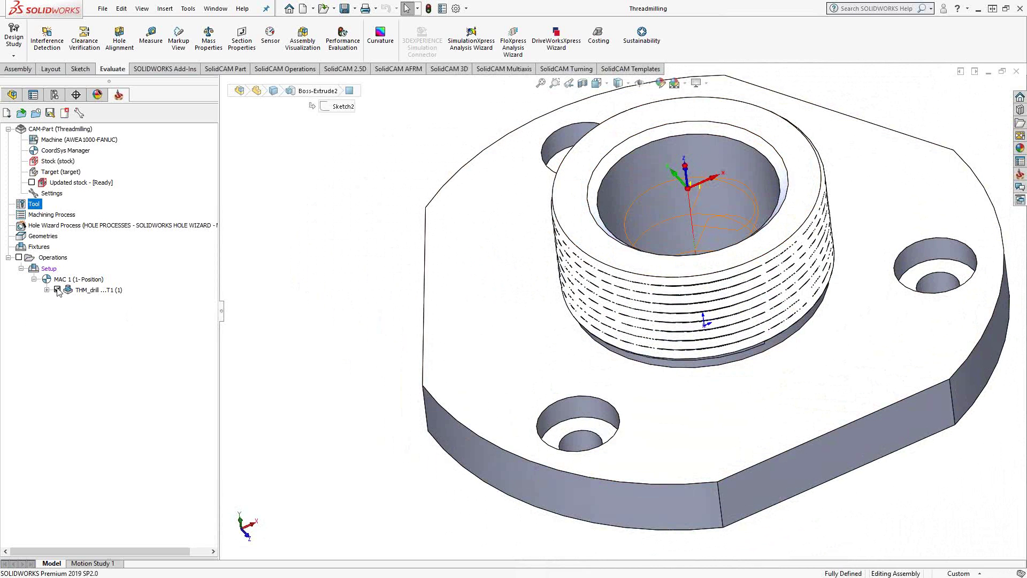
click(100, 291)
right_click(101, 292)
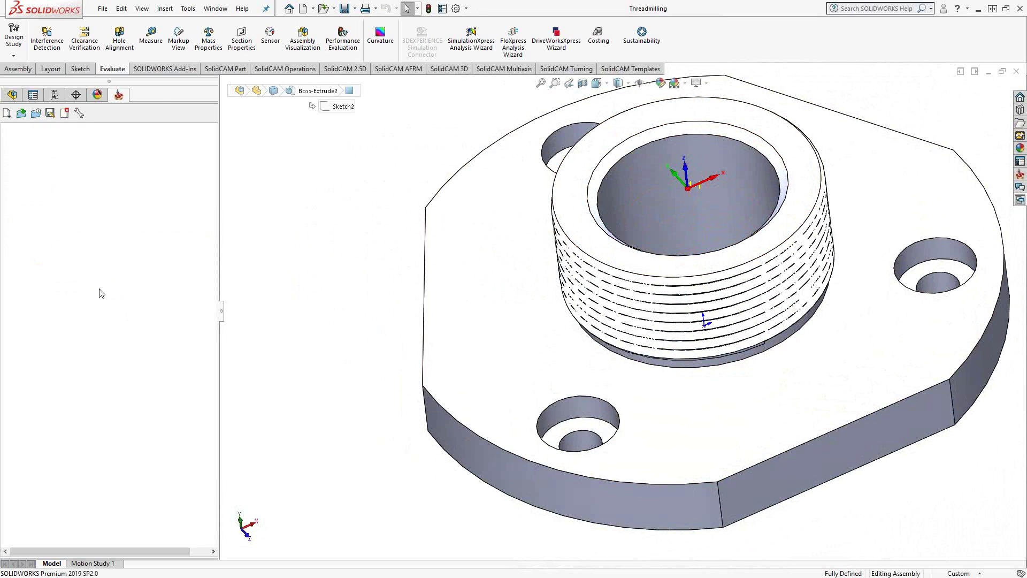
mouse_move(188, 43)
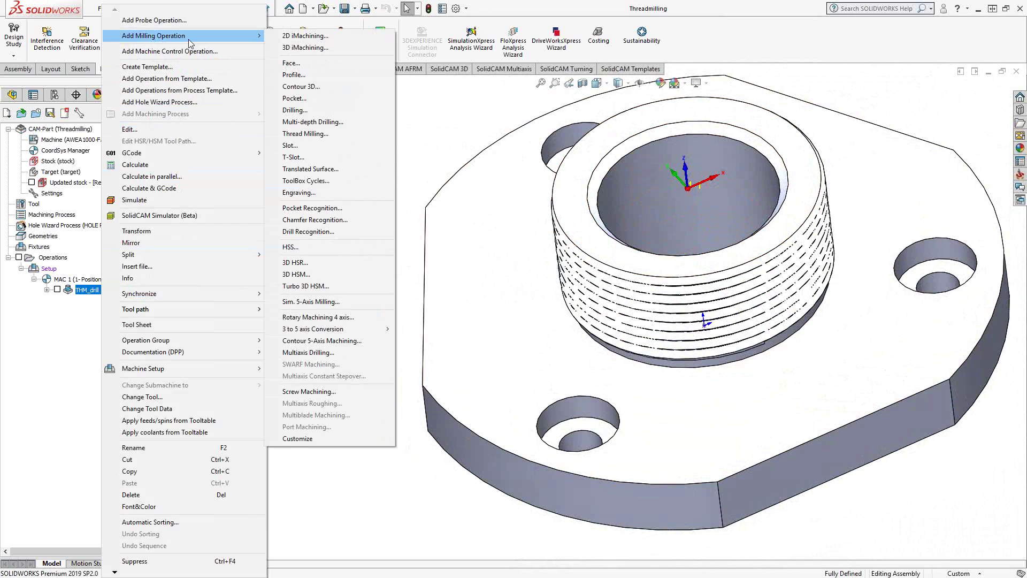
click(300, 136)
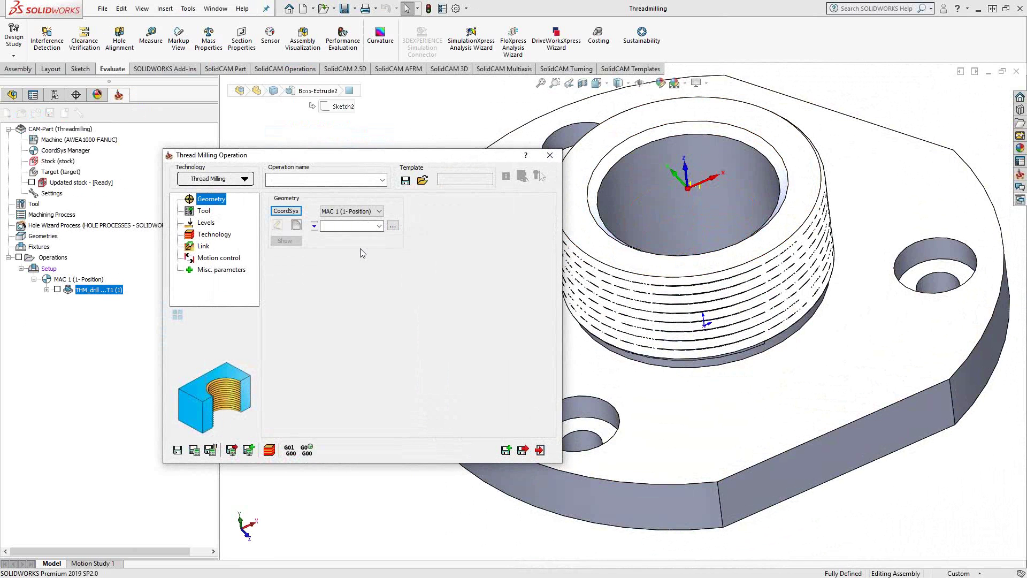
click(379, 226)
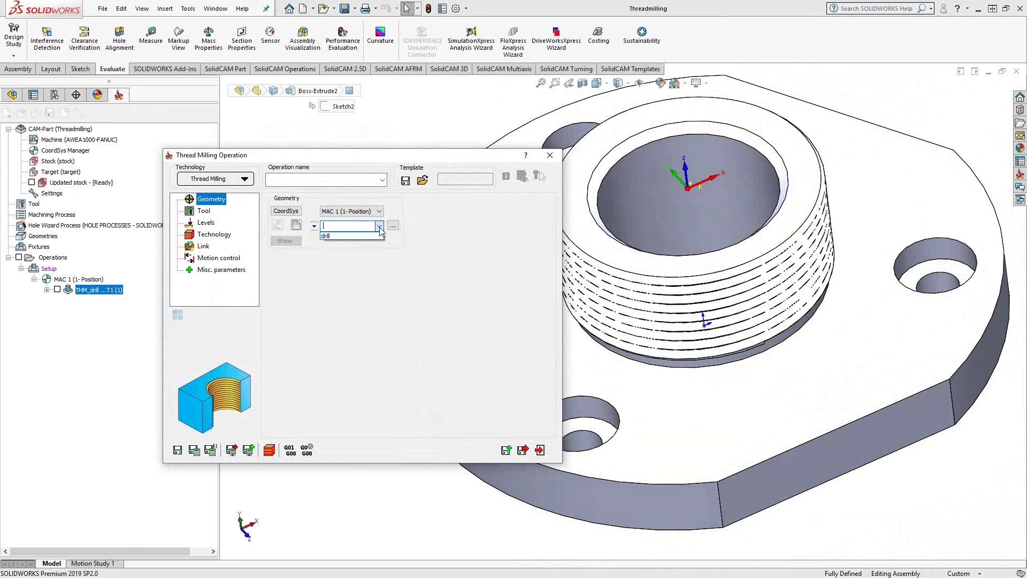
click(348, 236)
- Assign thread mill 3 as the new operation's tool
click(204, 211)
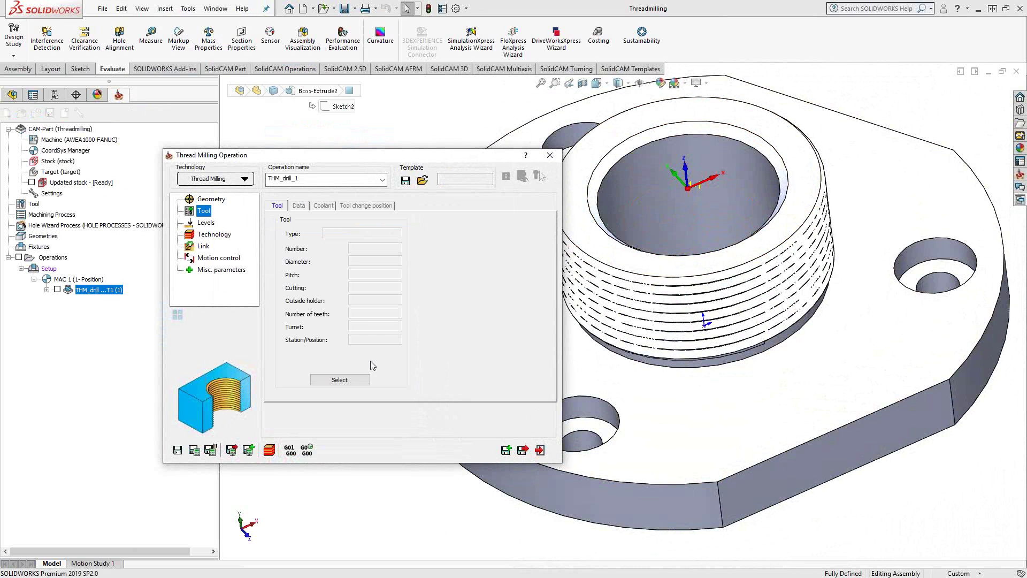
click(356, 379)
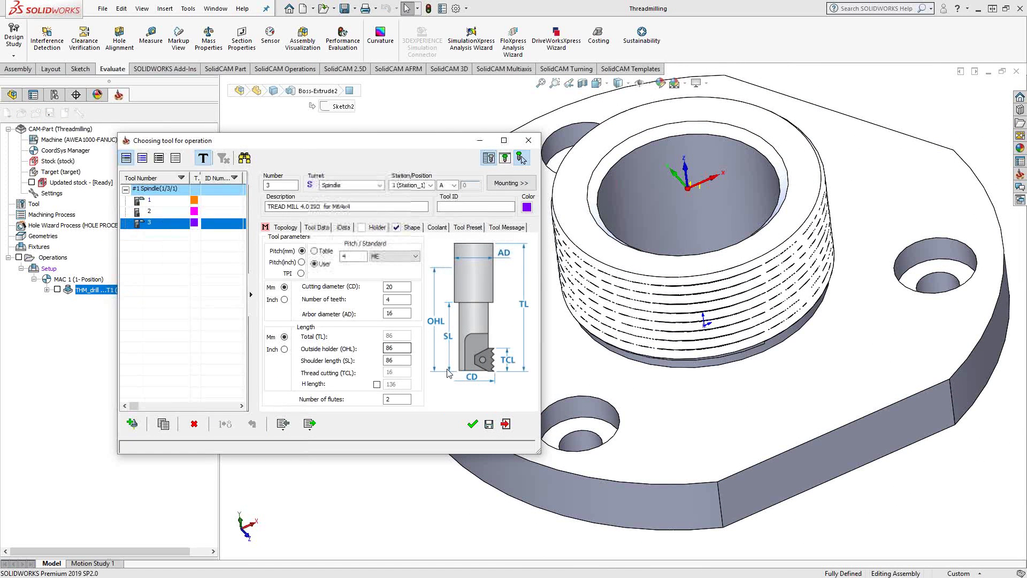
click(472, 424)
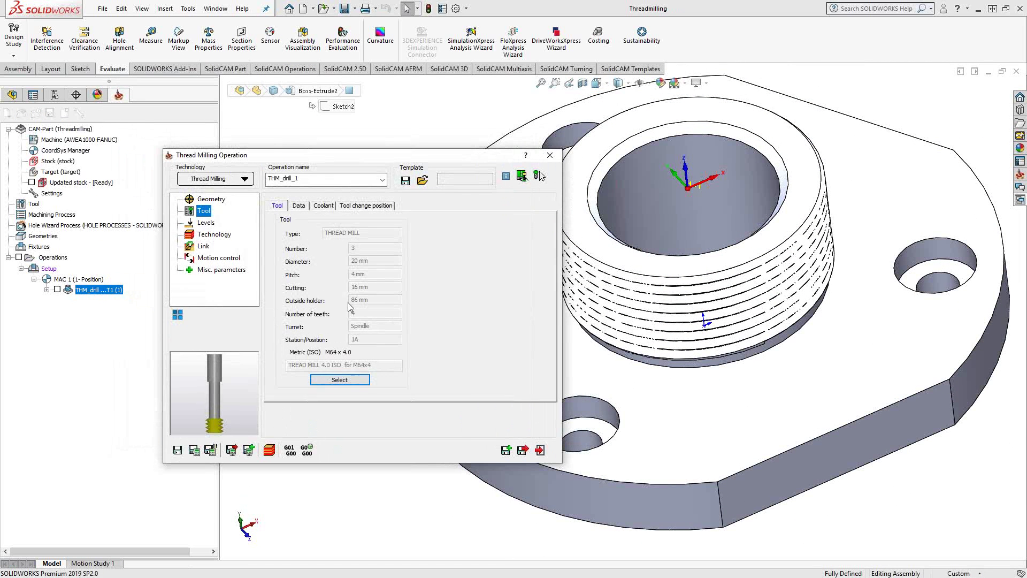
click(206, 223)
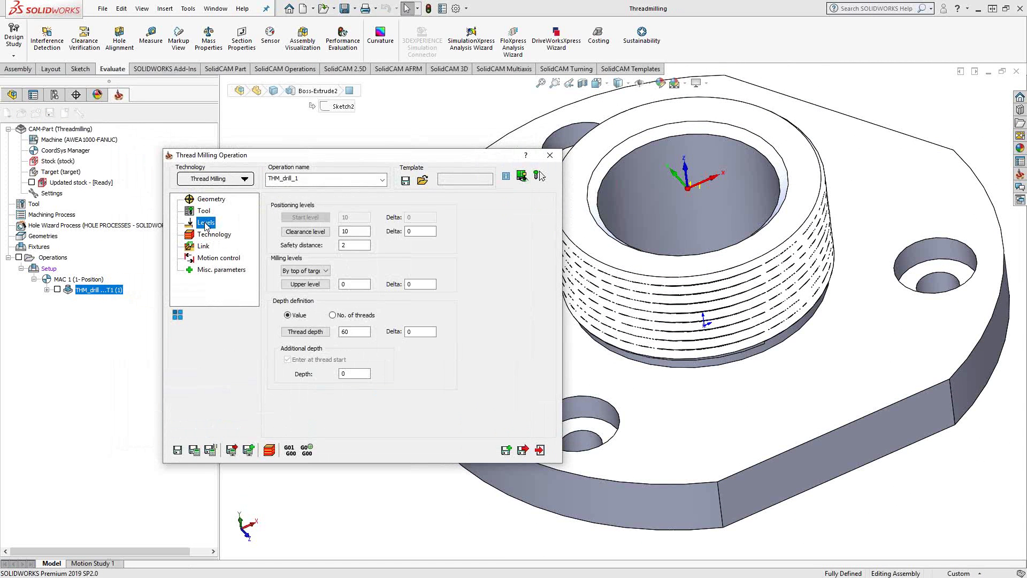
- Set thread depth at the flange top face; make the thread external, nominal 86, cut top to bottom
click(327, 332)
click(740, 415)
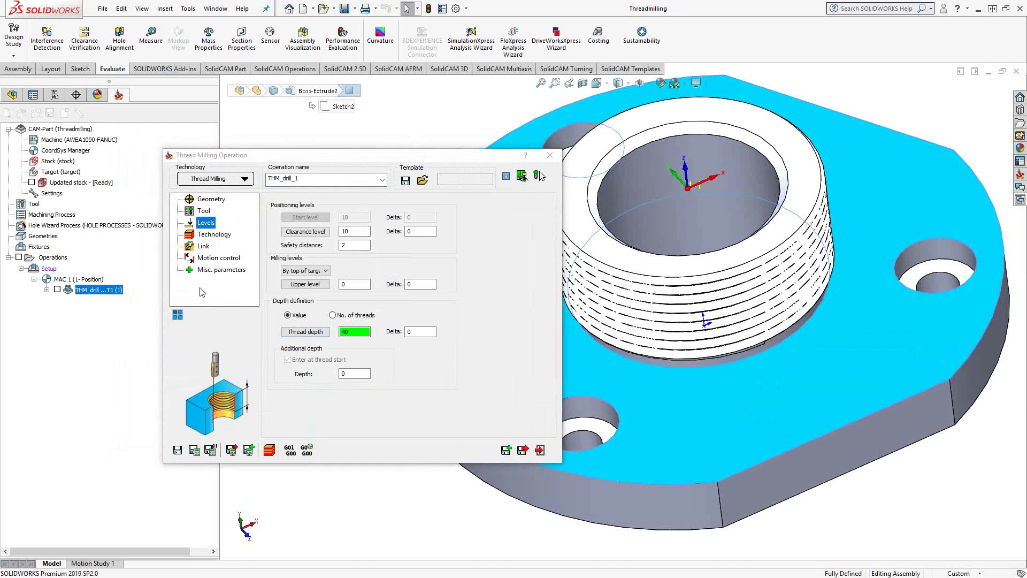
click(206, 235)
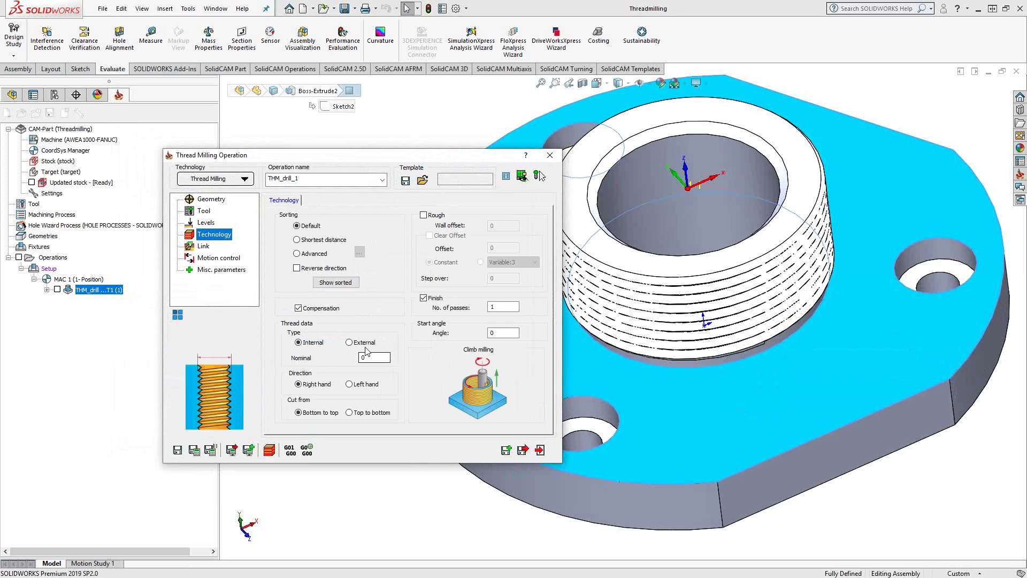
click(349, 342)
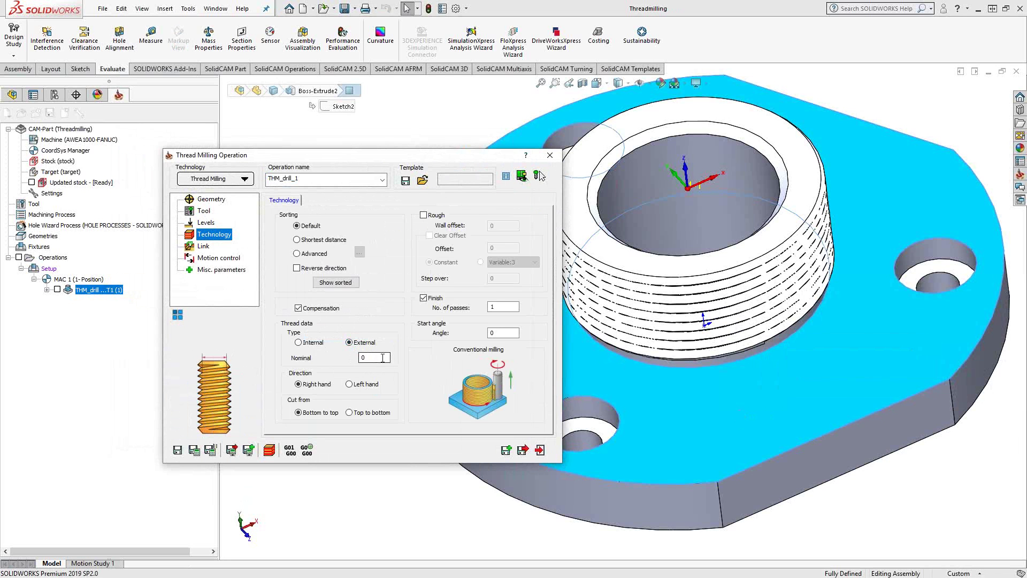
double_click(382, 358)
click(350, 412)
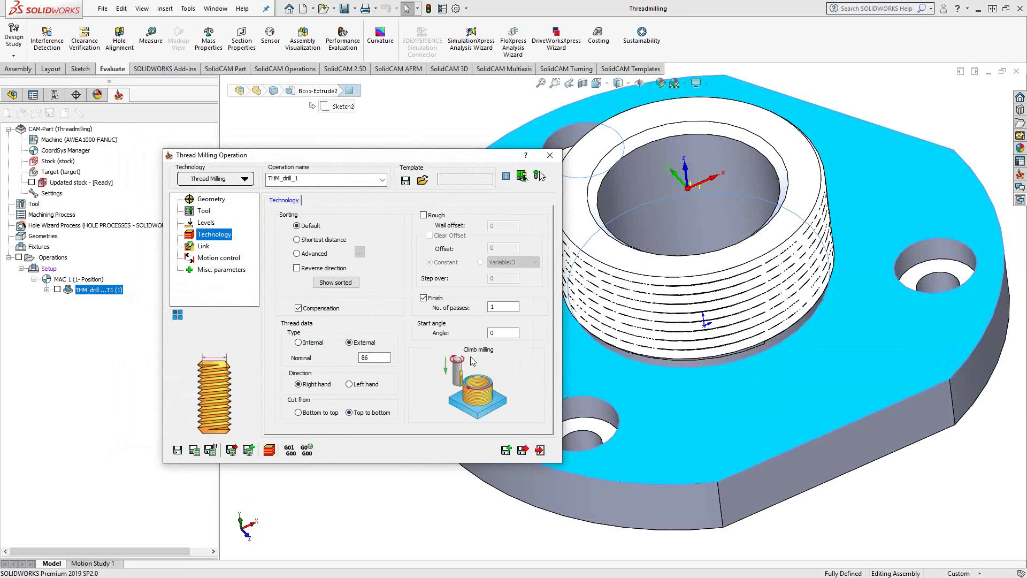
- Set arc radius 6, Save & Calculate THM_drill_1, inspect the boss toolpath, and exit
click(204, 248)
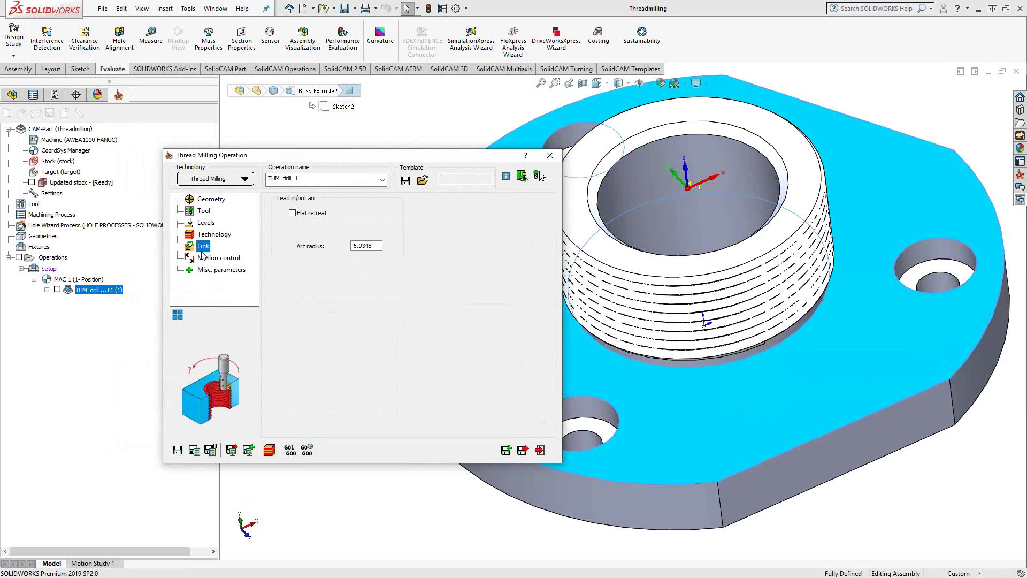
mouse_move(381, 246)
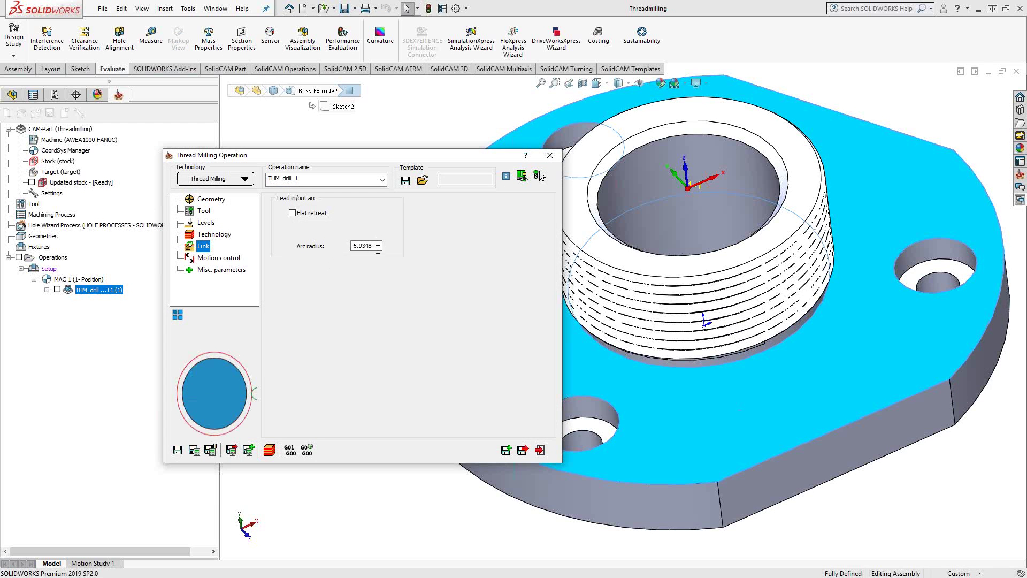
drag(384, 247, 328, 253)
text(6)
click(194, 450)
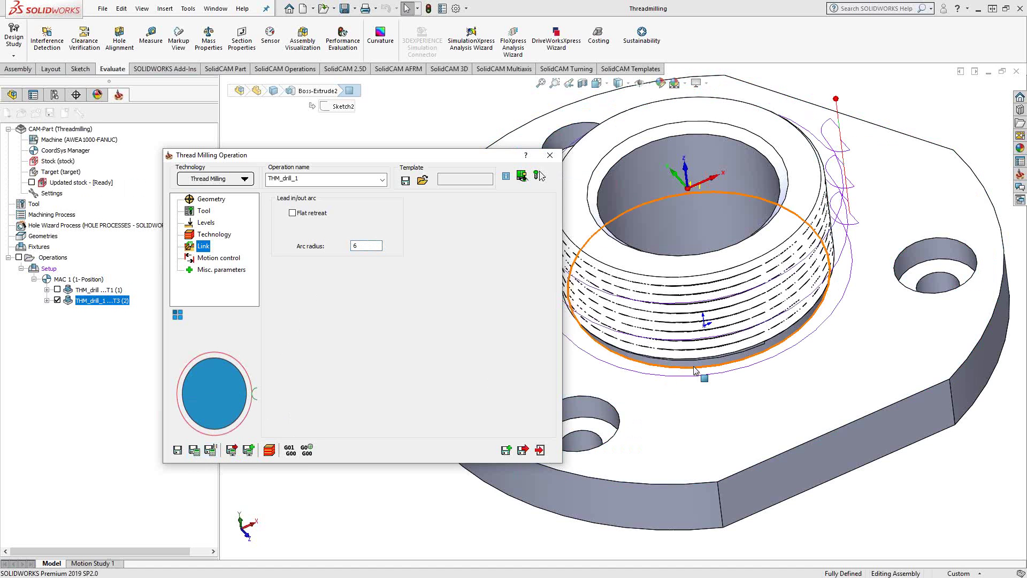
middle_drag(730, 261, 701, 241)
scroll(485, 333, down, 3)
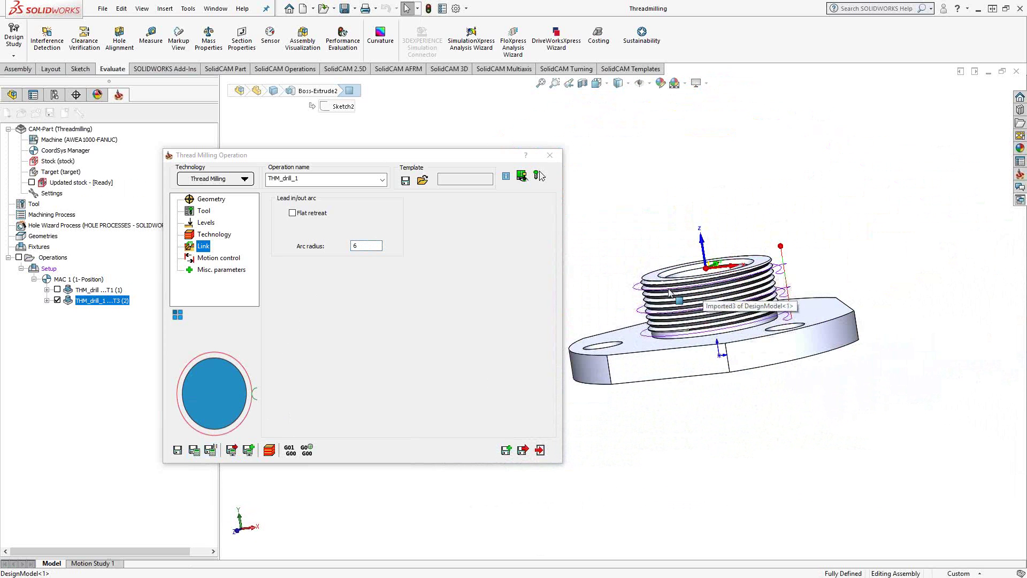
click(539, 450)
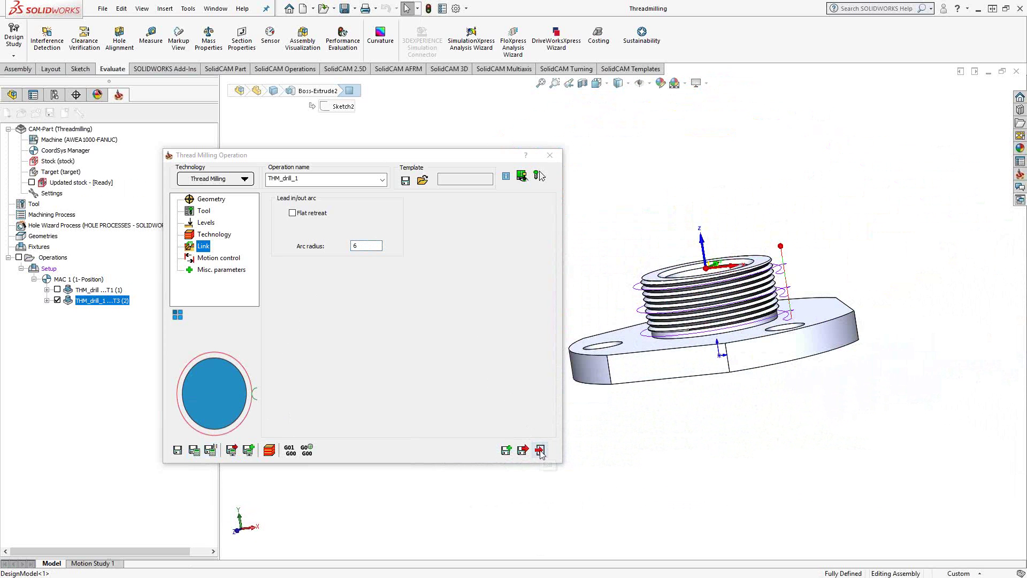
middle_drag(544, 222, 511, 336)
scroll(681, 323, down, 3)
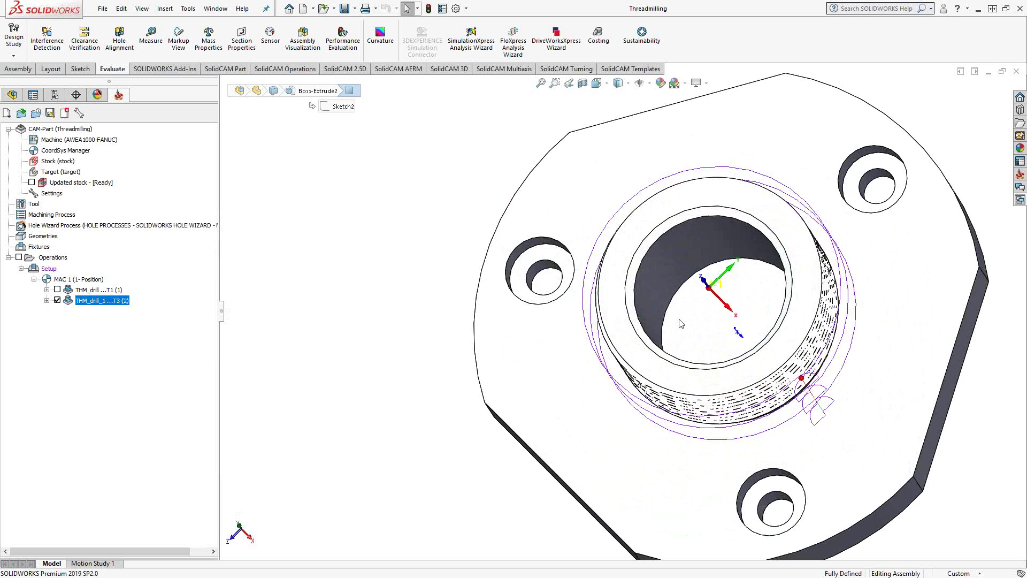
middle_drag(680, 323, 706, 213)
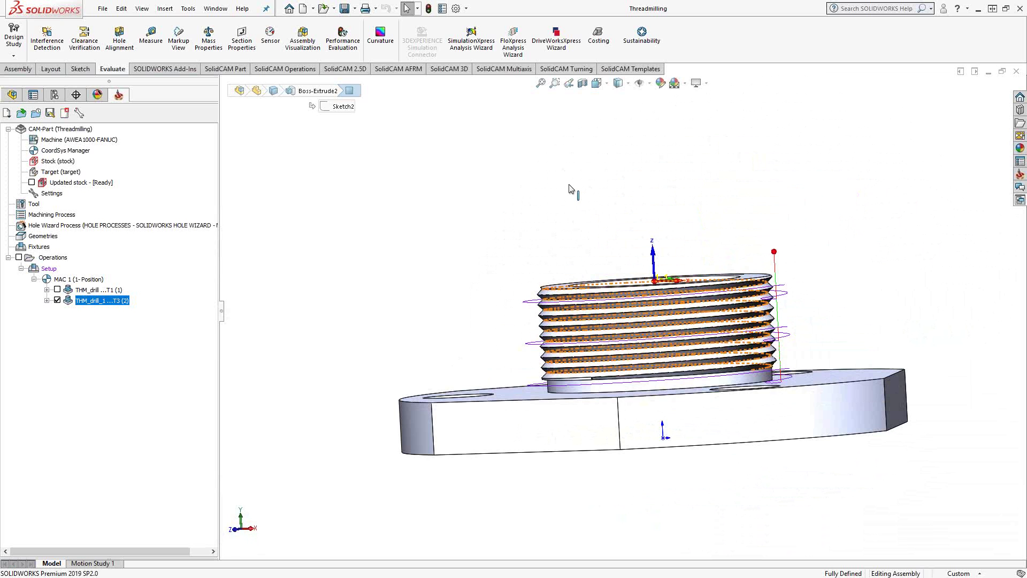